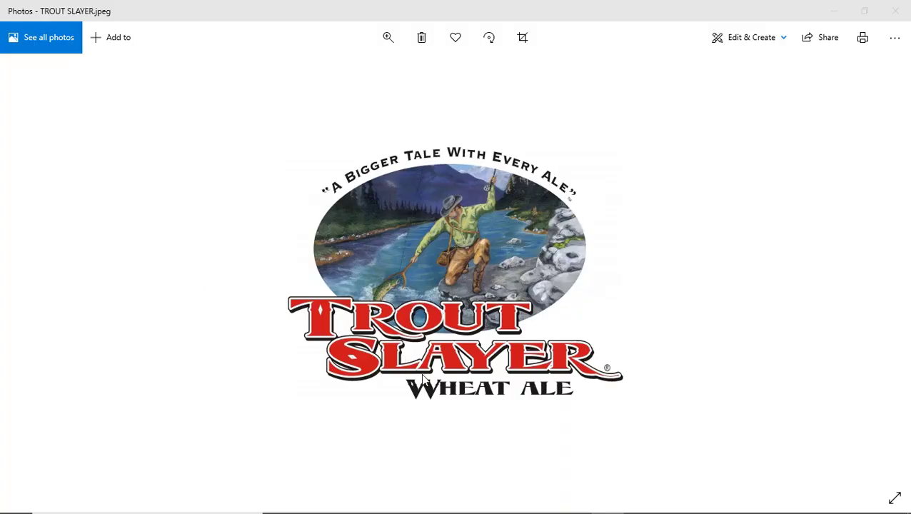
- Zoom in on the red Trout Slayer logo in Photos to study its lettering and outlines
scroll(422, 379, up, 5)
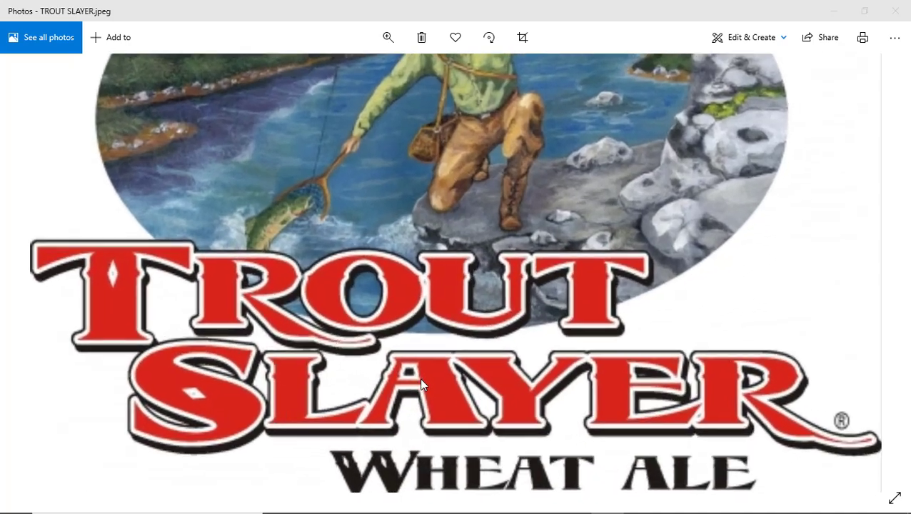
scroll(421, 379, up, 4)
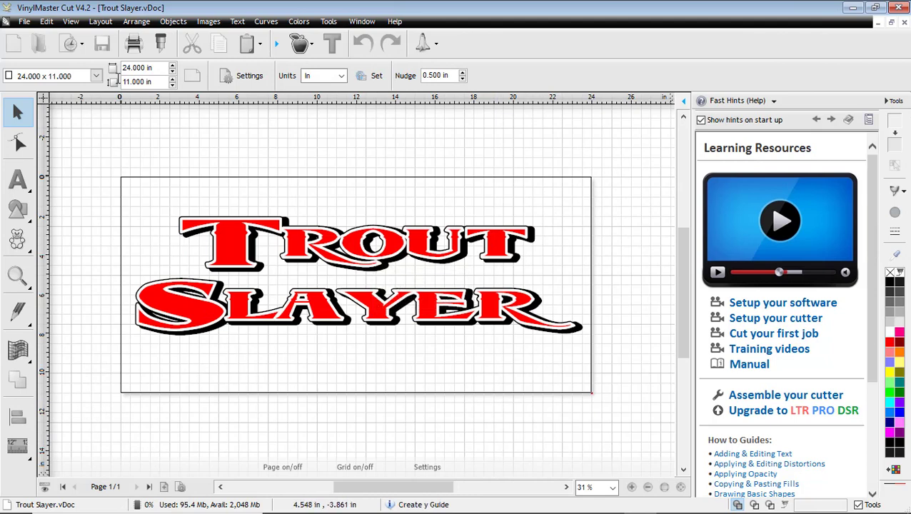
- Open Trout Slayer Tutorial.vDoc from the File menu in a second tab
click(23, 23)
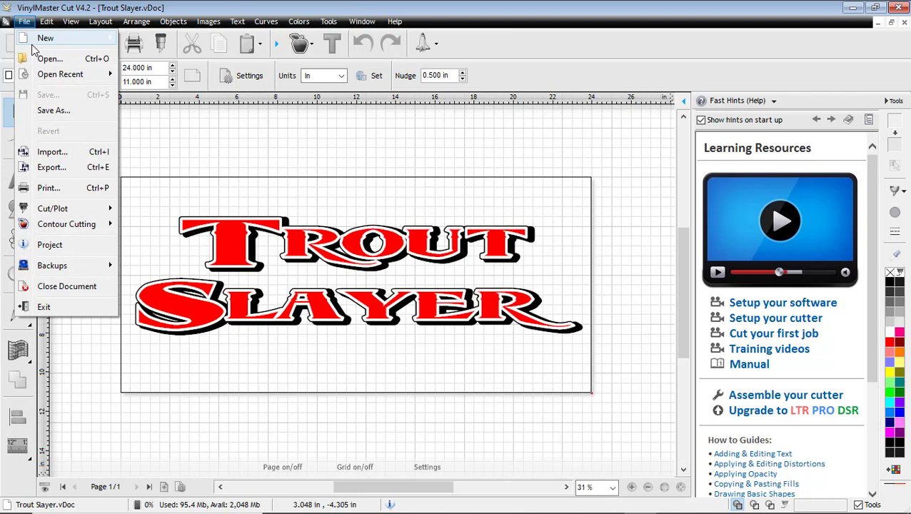
click(43, 63)
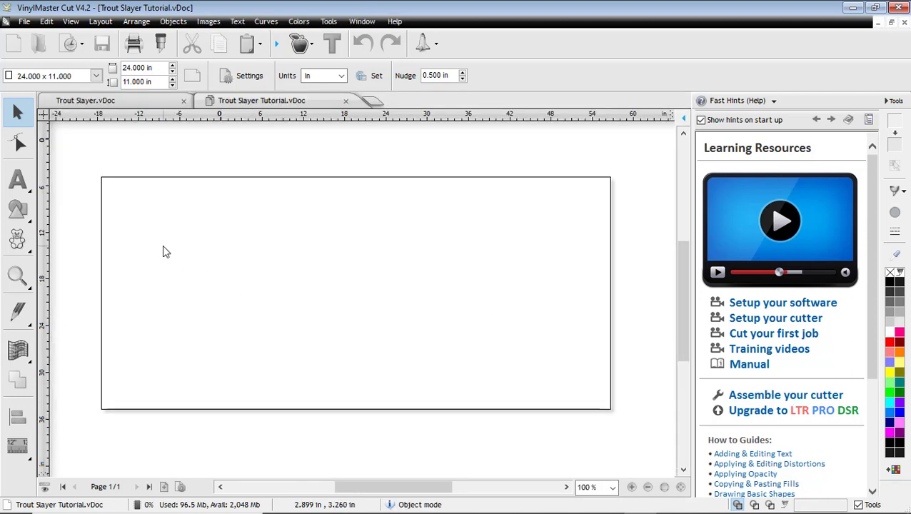
- With the Text tool set to LHF Equinox, type 'Trout' on the page
click(18, 181)
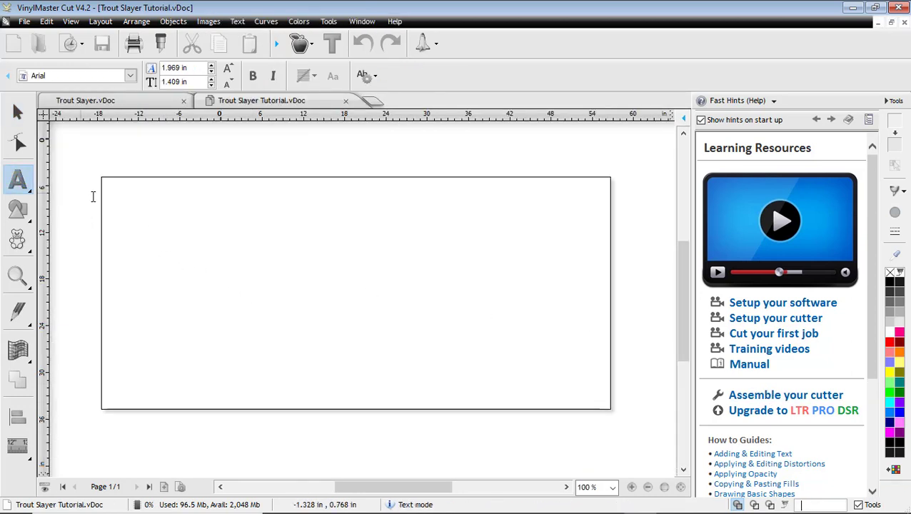
click(129, 203)
click(89, 76)
text(LHF Equinox)
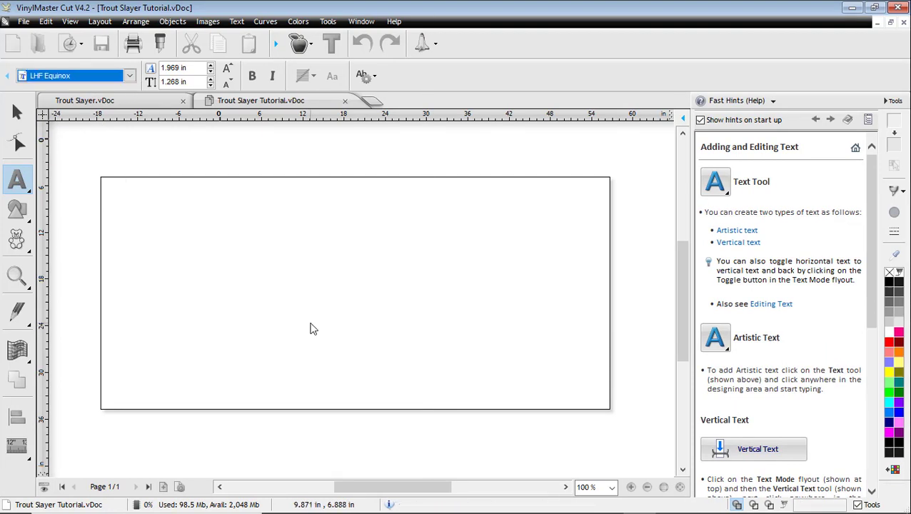
click(260, 260)
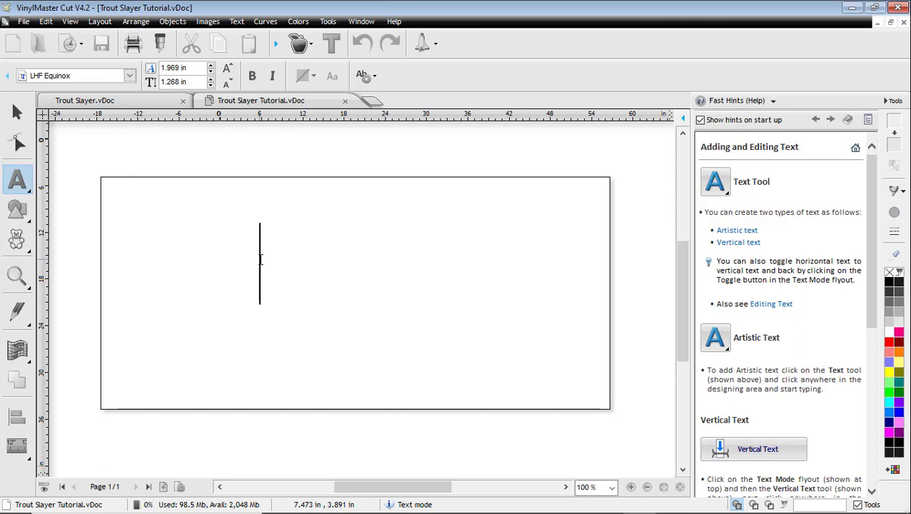
text(Trout)
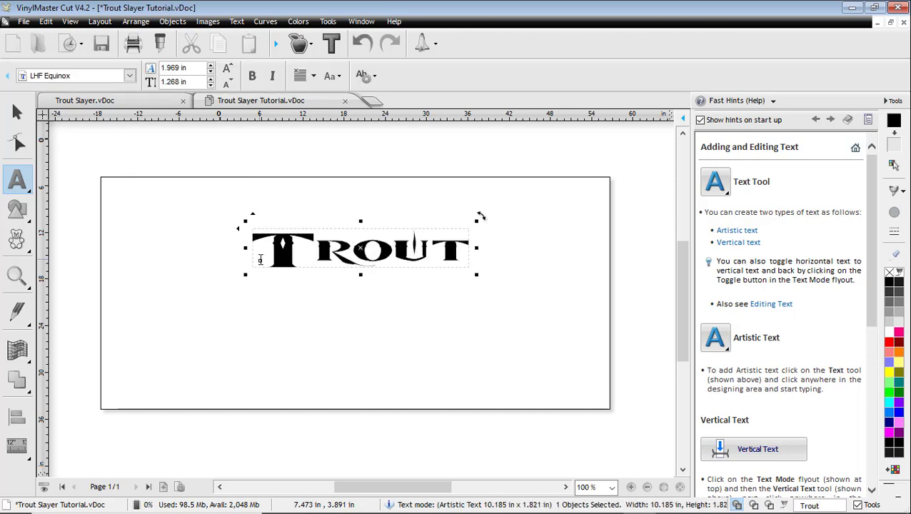
- Add a second text line 'Slayer' below Trout
click(298, 342)
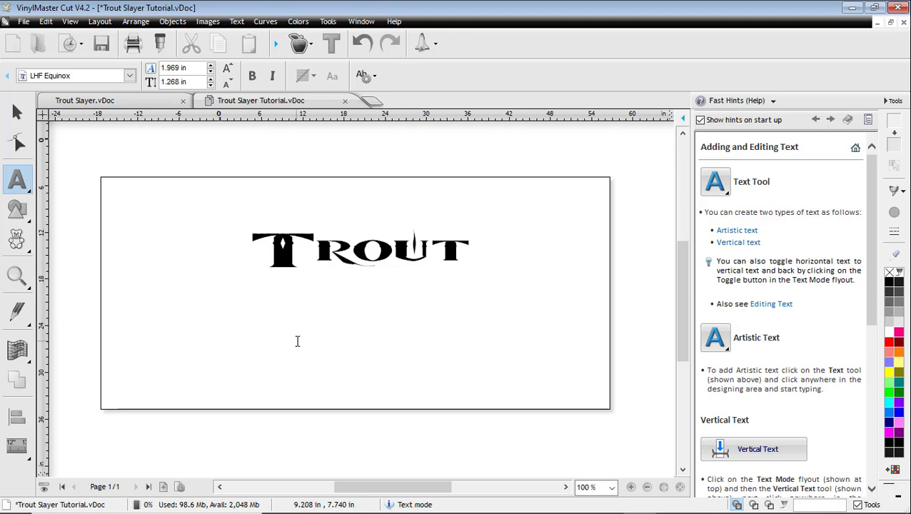
text(Slay)
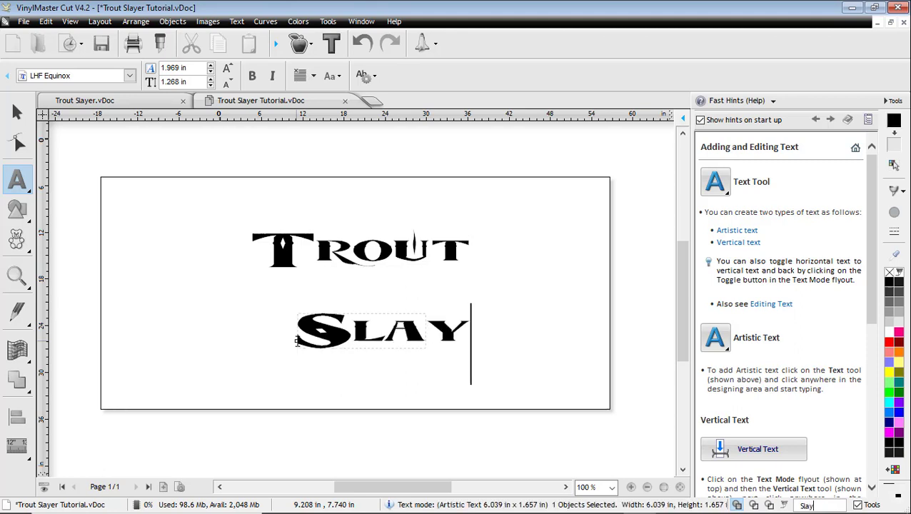
text(er)
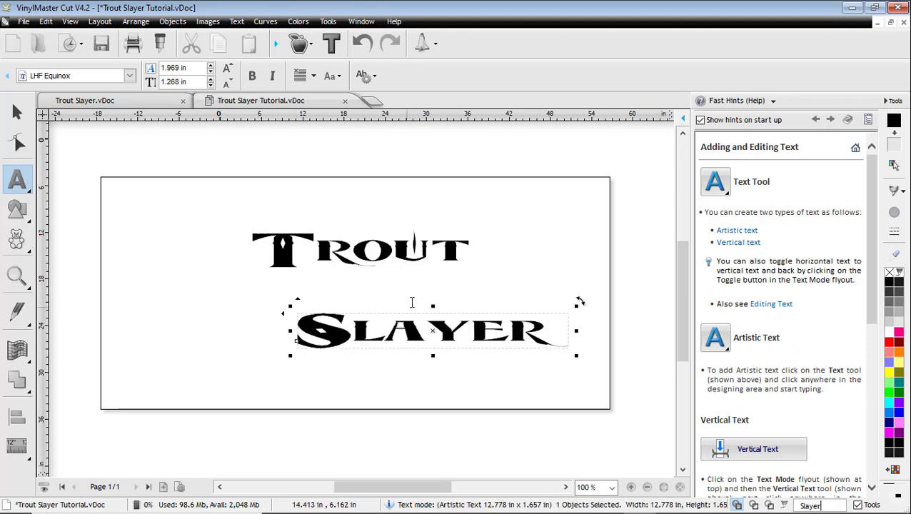
click(415, 293)
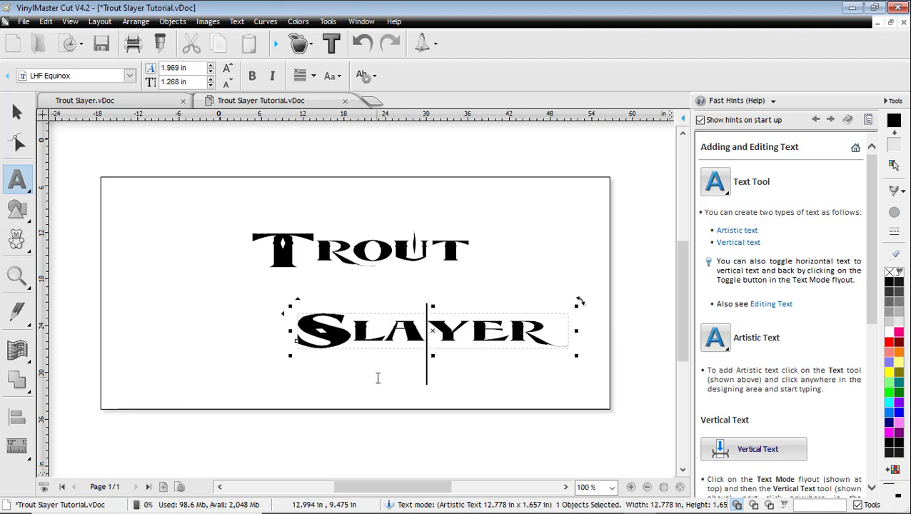
- Select each word in turn and nudge Trout down one inch
click(17, 114)
click(382, 263)
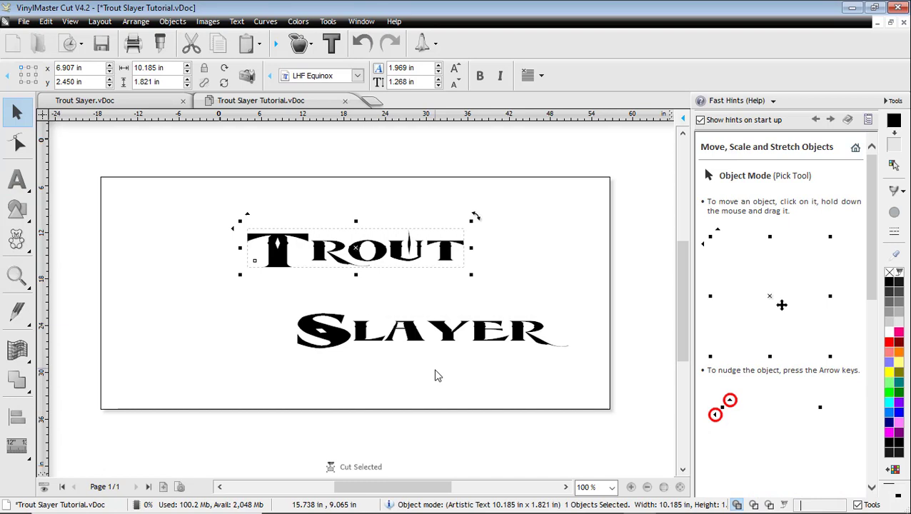
click(421, 345)
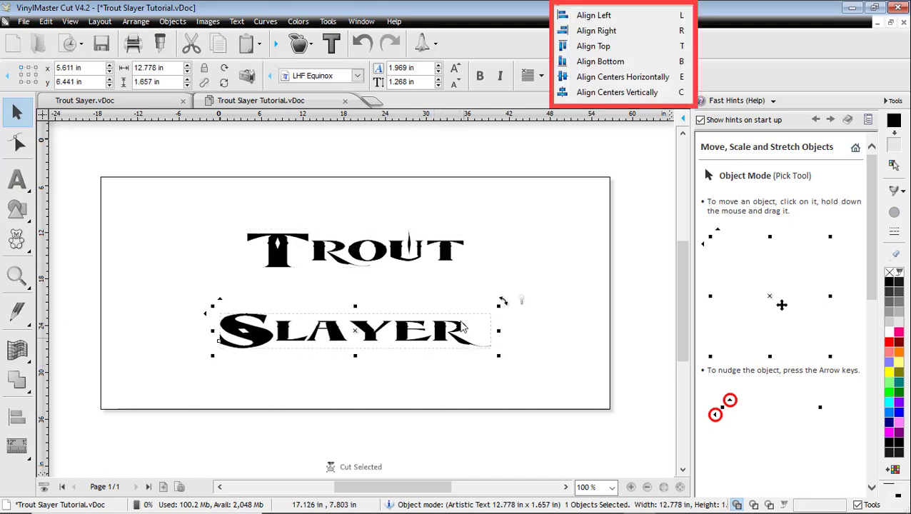
click(422, 260)
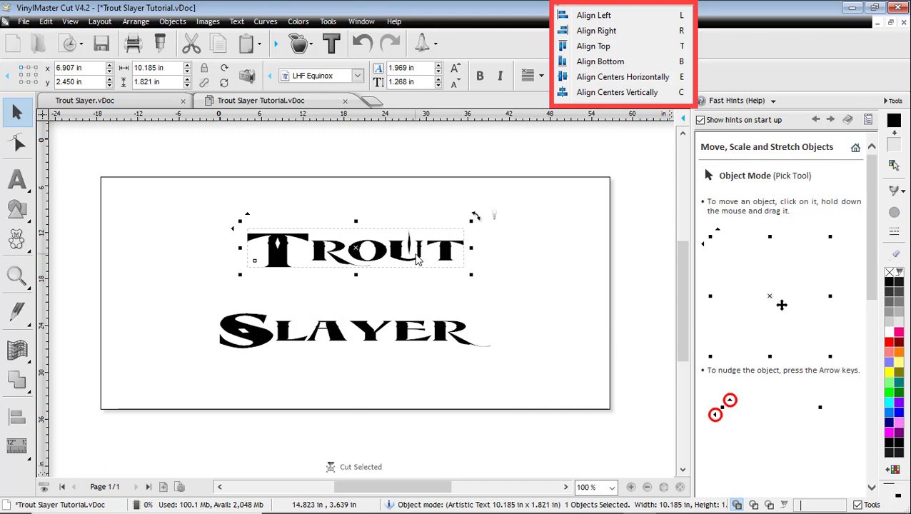
key(Down)
key(Down)
key(Down)
key(Down)
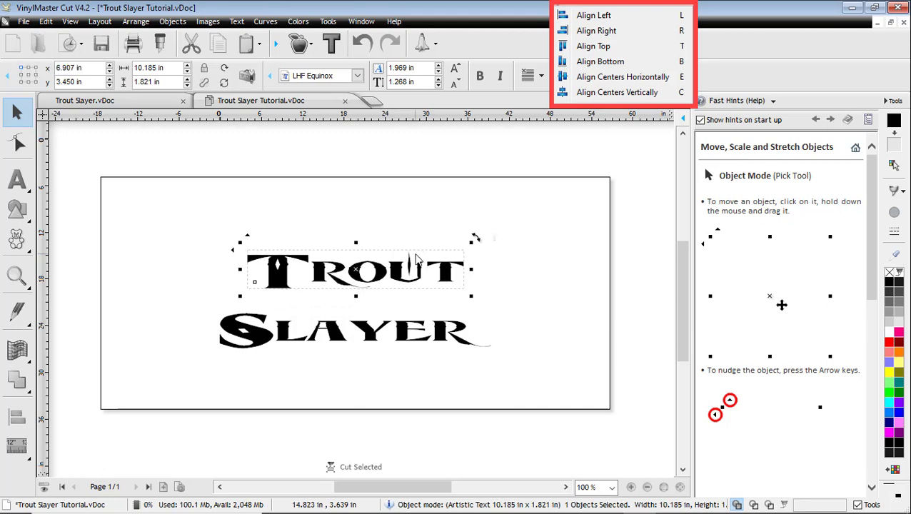
- Move Slayer up tight beneath Trout, centre it, and select both words together
click(441, 356)
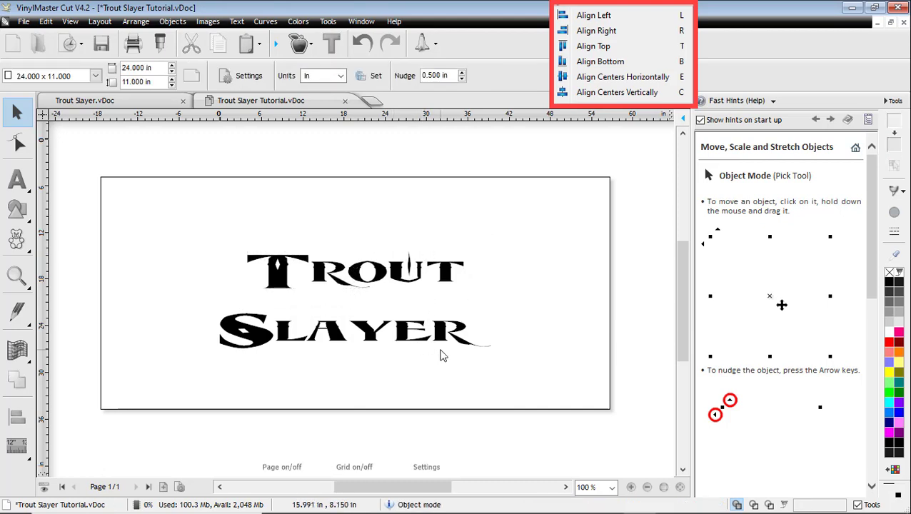
click(372, 344)
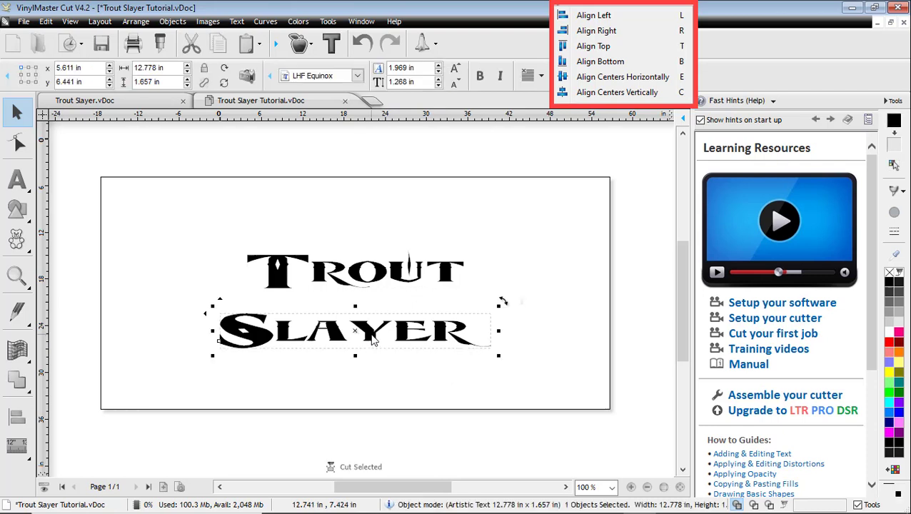
drag(355, 330, 357, 316)
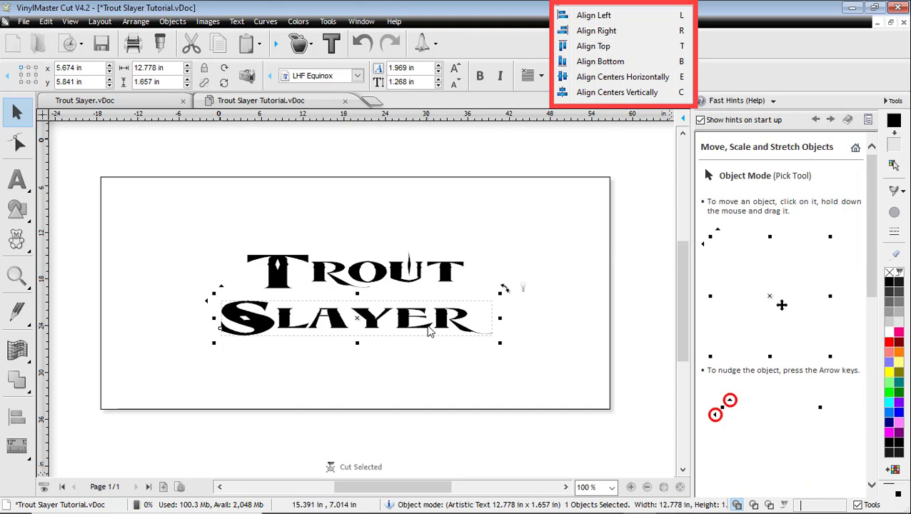
drag(428, 331, 371, 321)
key(e)
click(575, 375)
drag(575, 375, 283, 238)
click(400, 336)
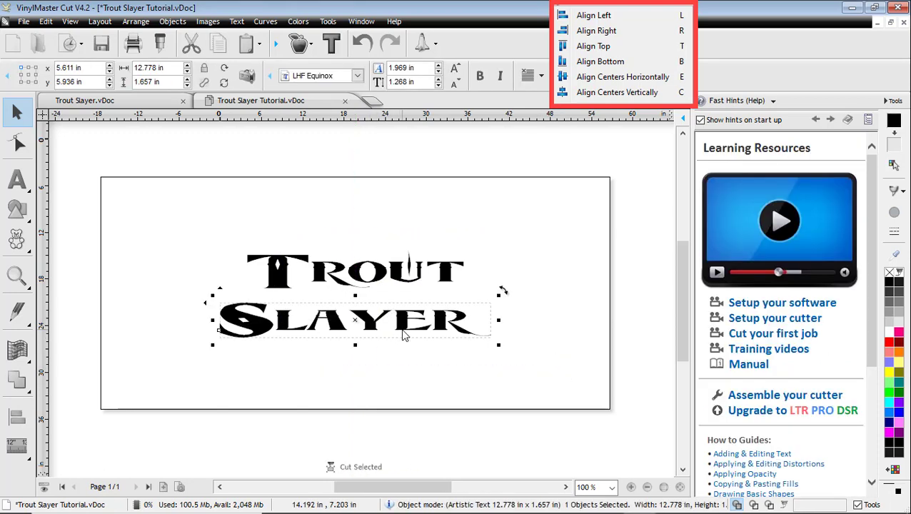
shift+click(418, 285)
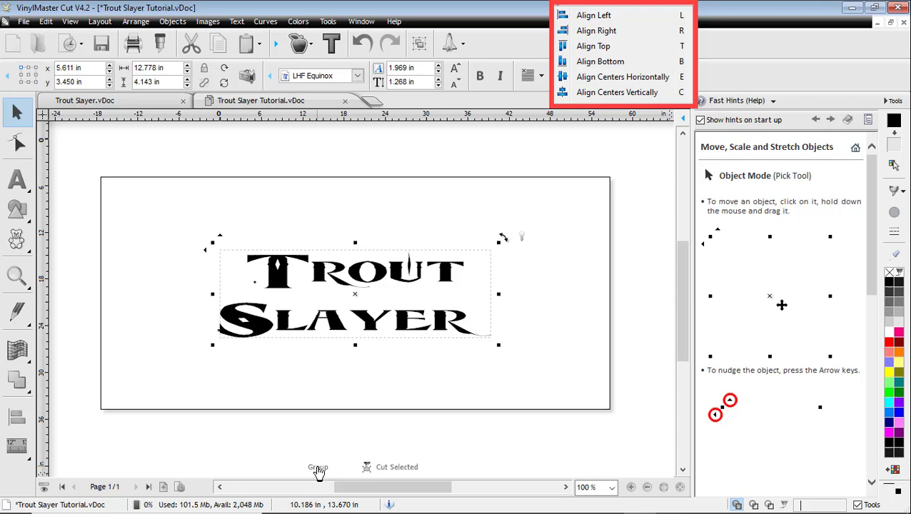
- Group Trout and Slayer, centre the group, and enlarge it to 22.399 × 7.263 in
click(318, 469)
drag(357, 298, 504, 370)
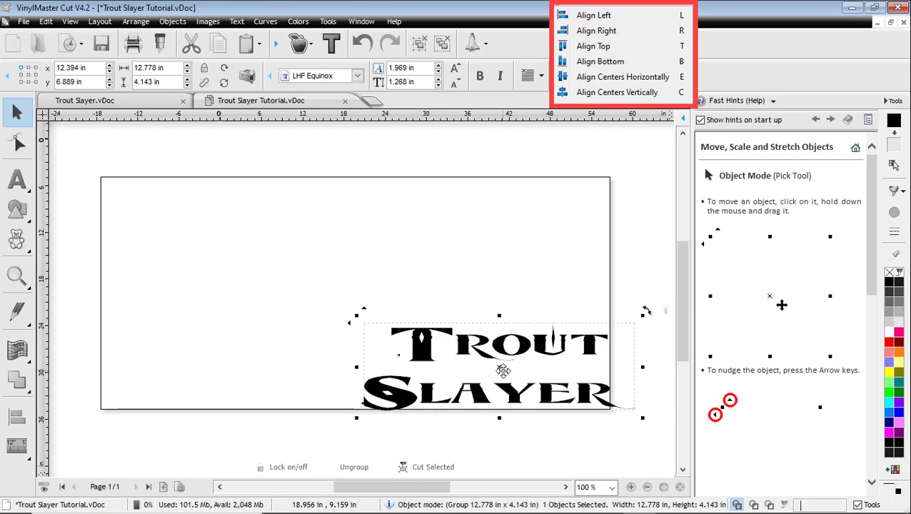
key(e)
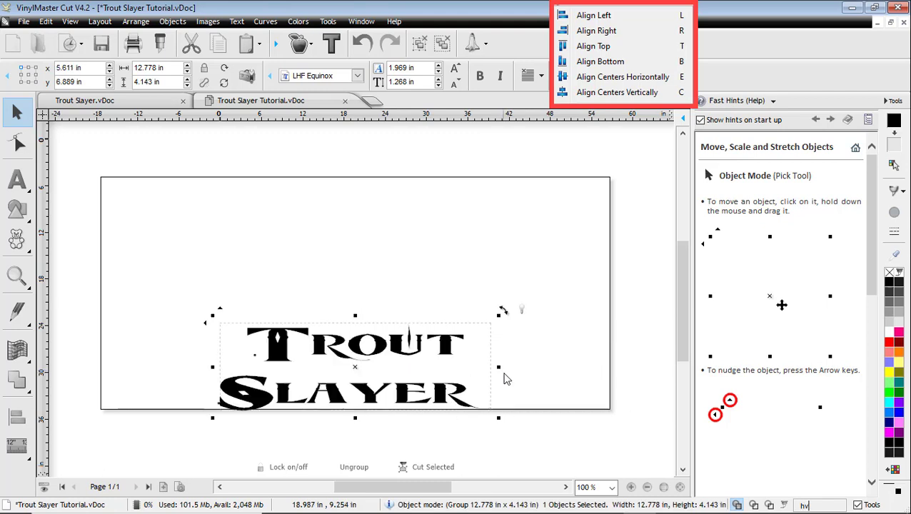
key(c)
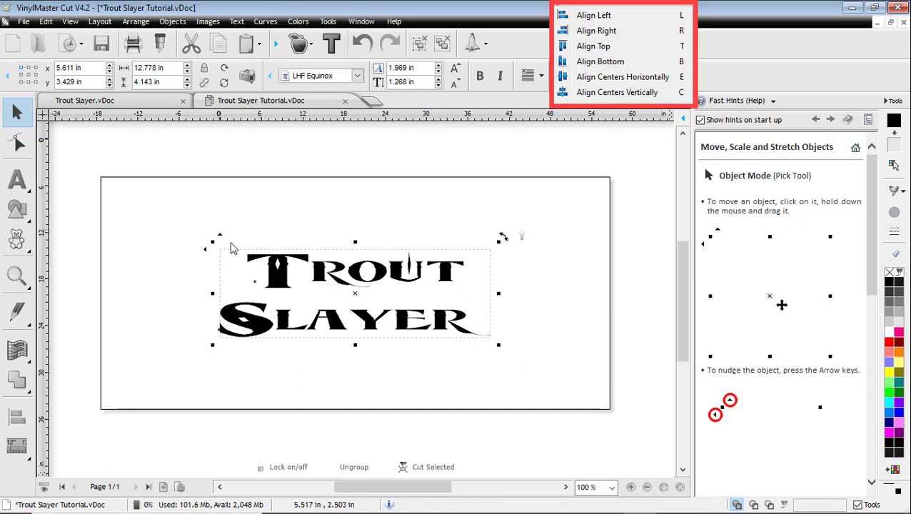
drag(212, 247, 104, 174)
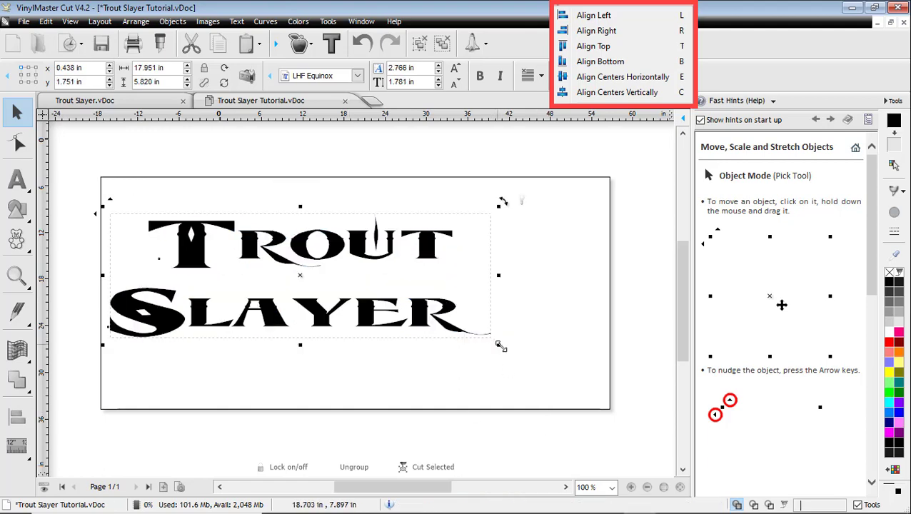
drag(501, 347, 597, 415)
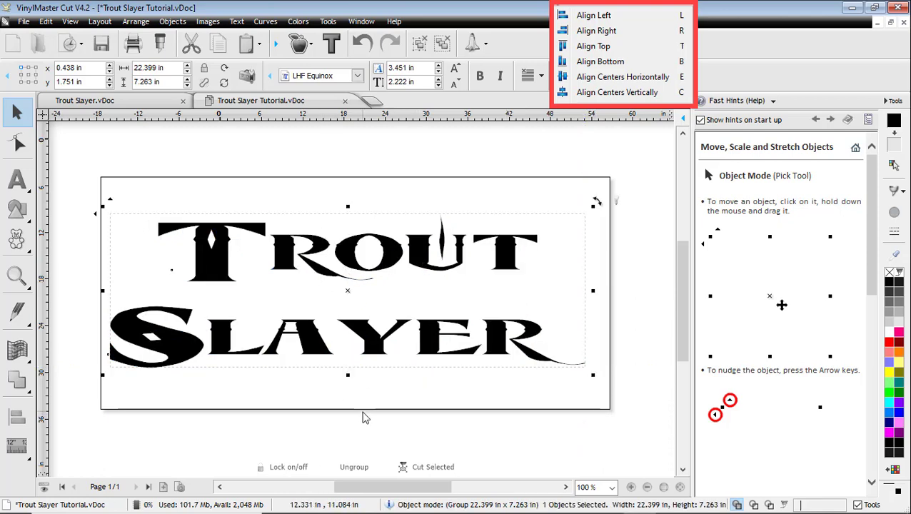
- Convert the Trout Slayer group to curves
click(376, 389)
right_click(379, 351)
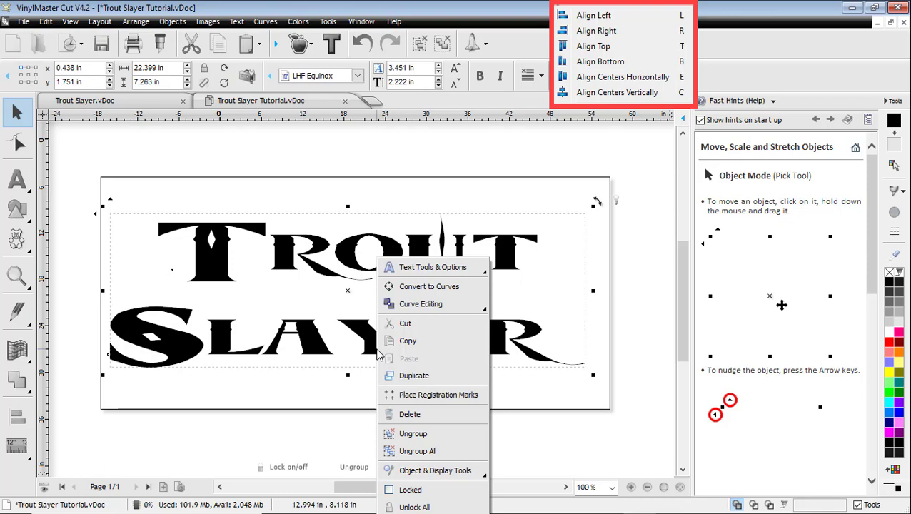
mouse_move(419, 312)
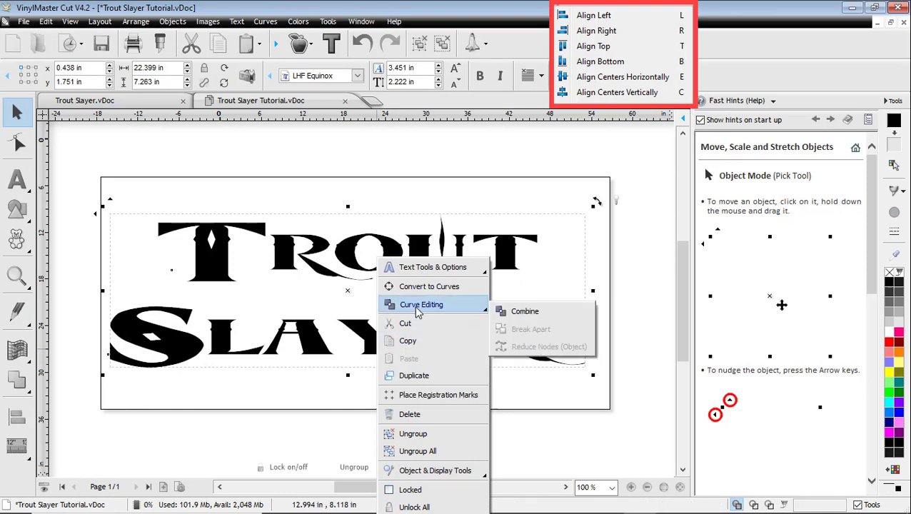
click(421, 288)
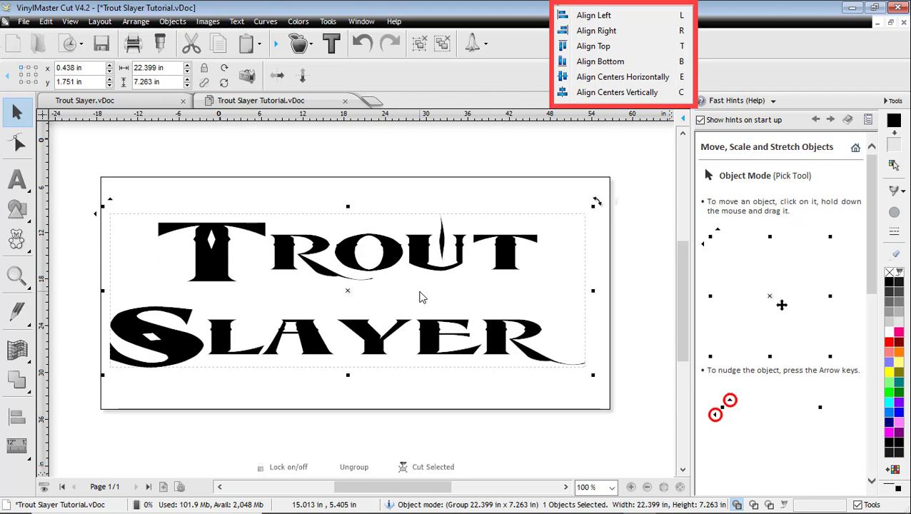
- In Node Edit, delete the diamond cut-out nodes from the T's stem
key(F10)
click(210, 241)
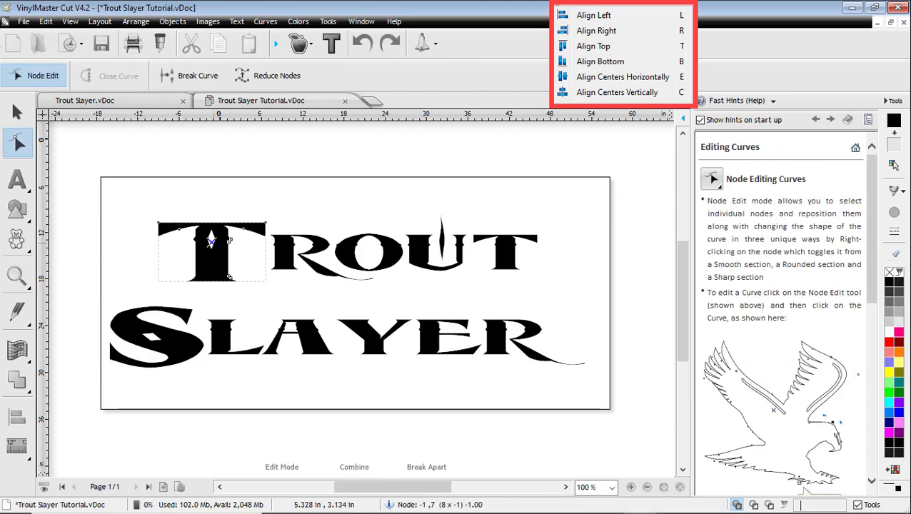
drag(205, 234, 221, 256)
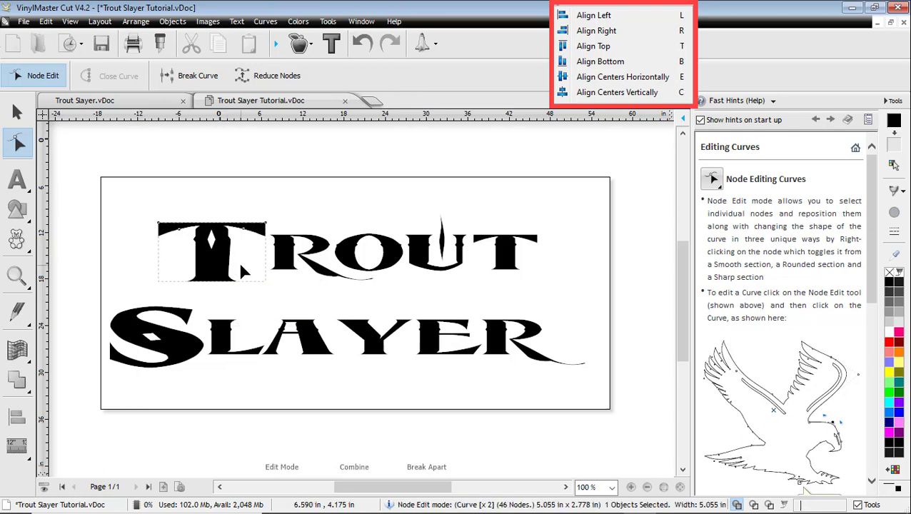
scroll(230, 275, up, 3)
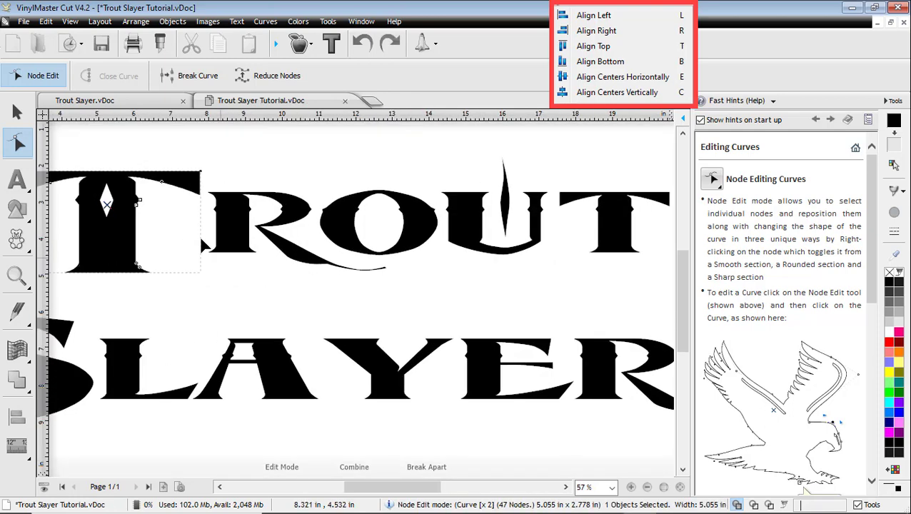
scroll(201, 234, up, 3)
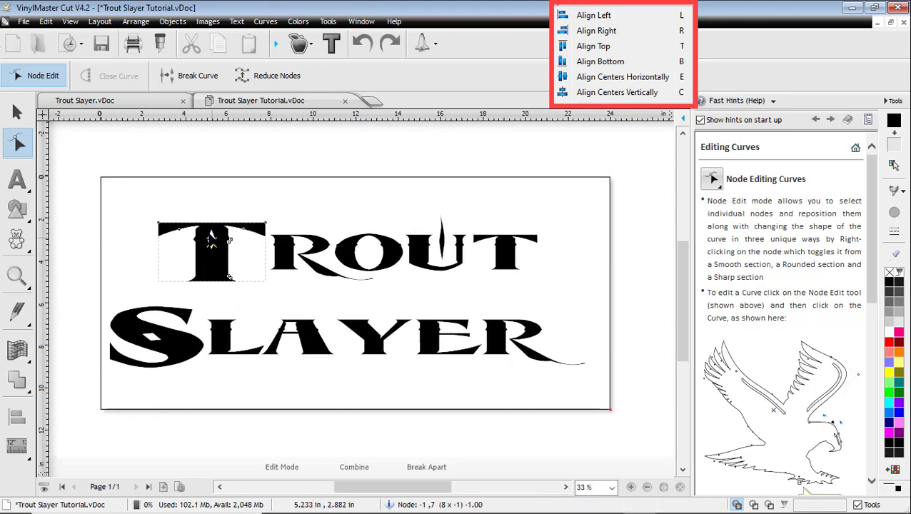
scroll(201, 235, up, 1)
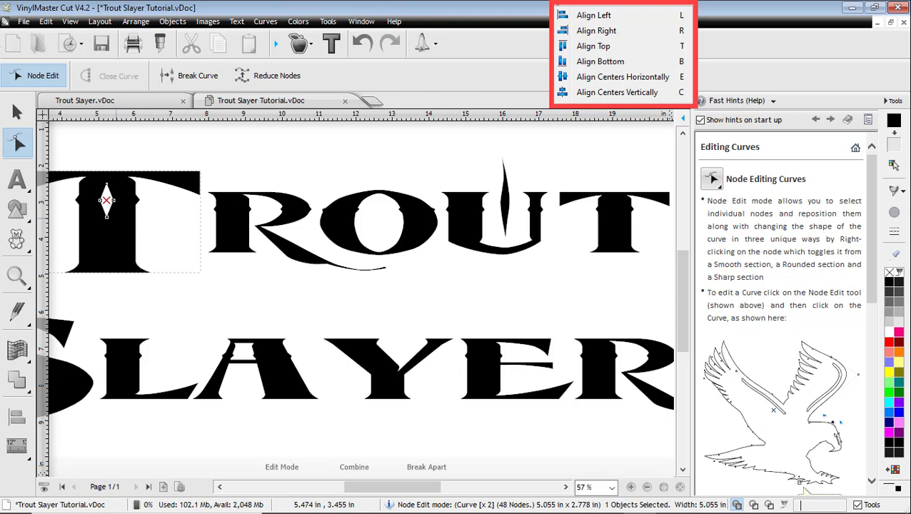
drag(109, 225, 95, 181)
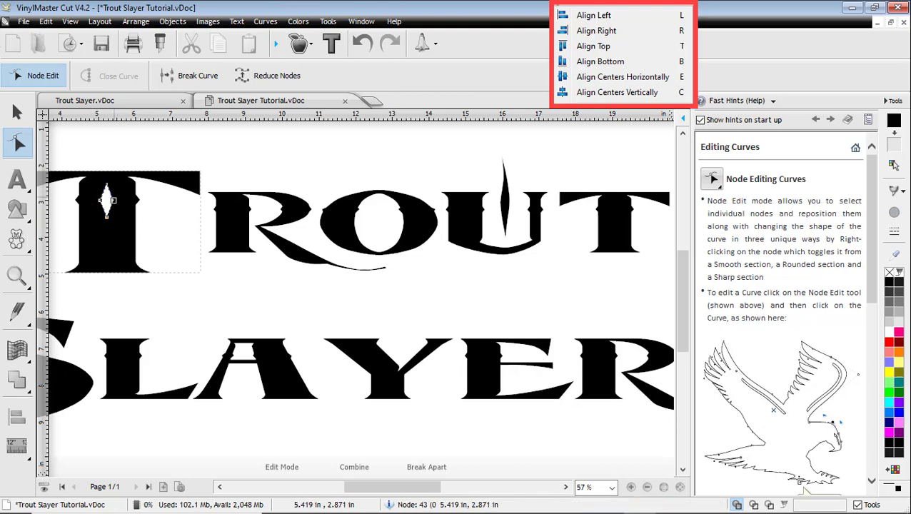
key(Delete)
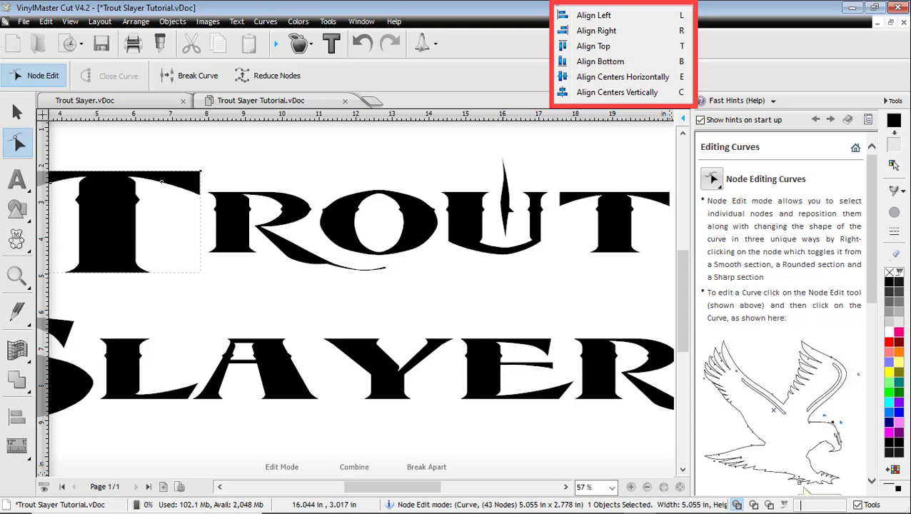
- Delete the spike nodes above the U
click(511, 206)
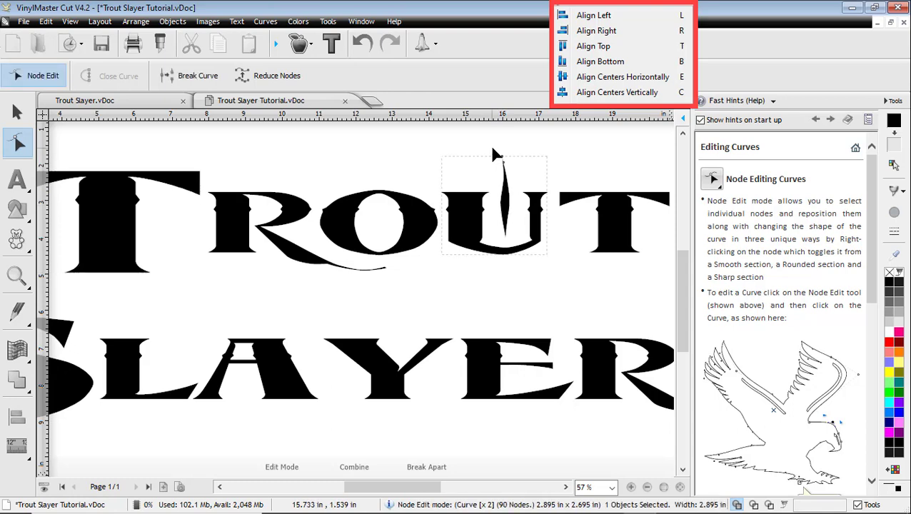
drag(492, 148, 522, 257)
key(Delete)
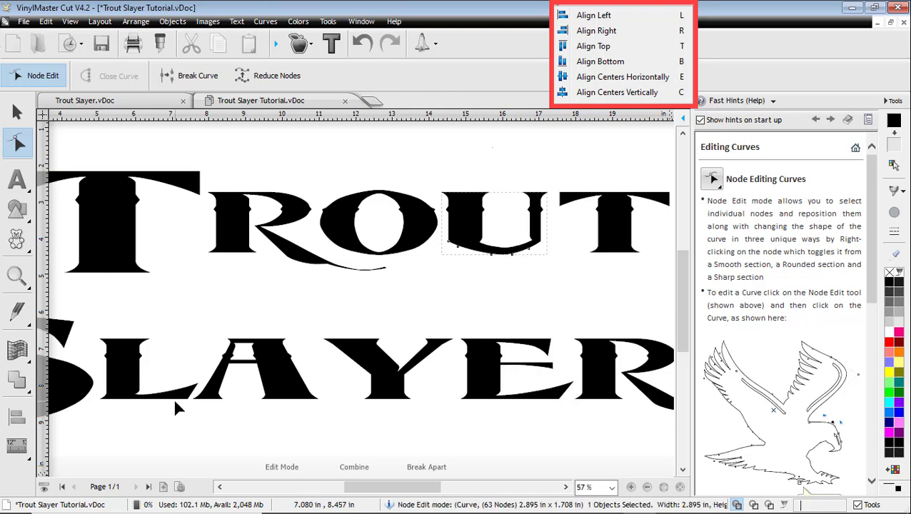
- Remove the inner diamond cut-out from the S
scroll(128, 388, down, 2)
scroll(111, 351, up, 2)
scroll(327, 295, up, 2)
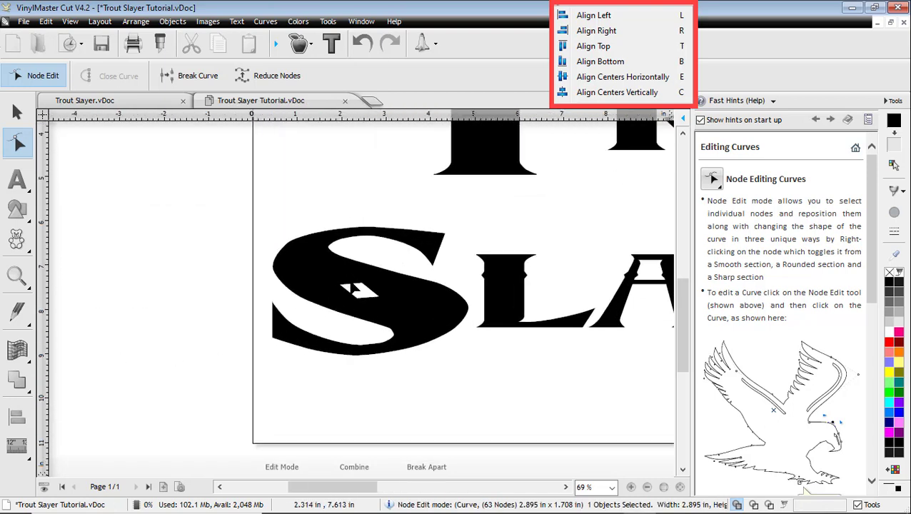
scroll(350, 288, up, 2)
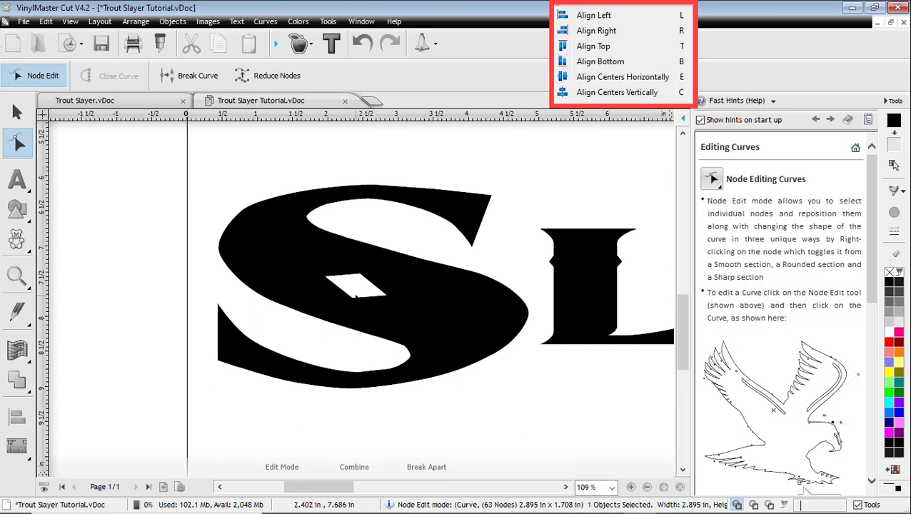
click(353, 308)
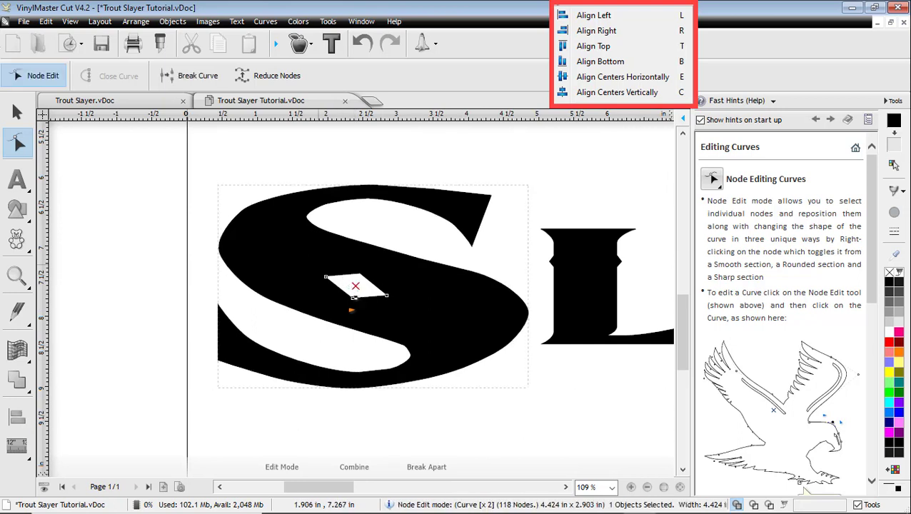
drag(313, 264, 412, 306)
key(Delete)
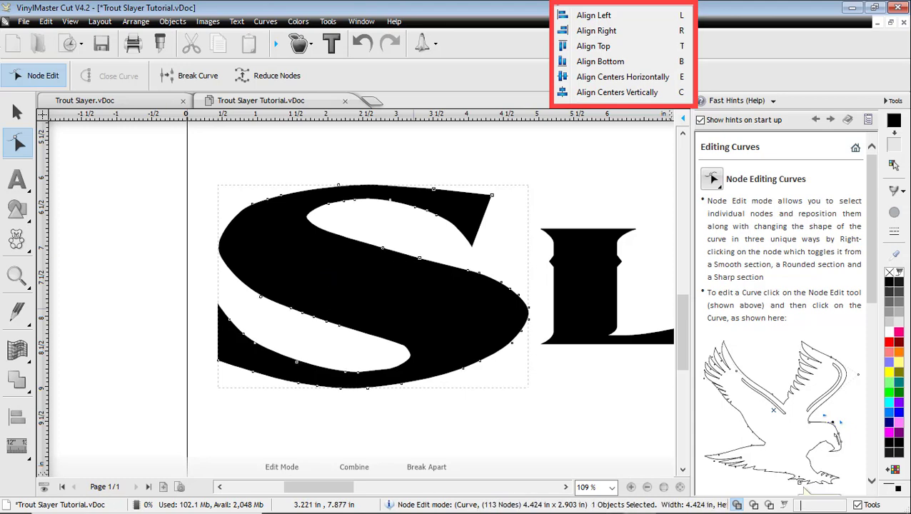
- Pull the R's tail nodes outward to stretch a long swash under the O
scroll(424, 394, down, 8)
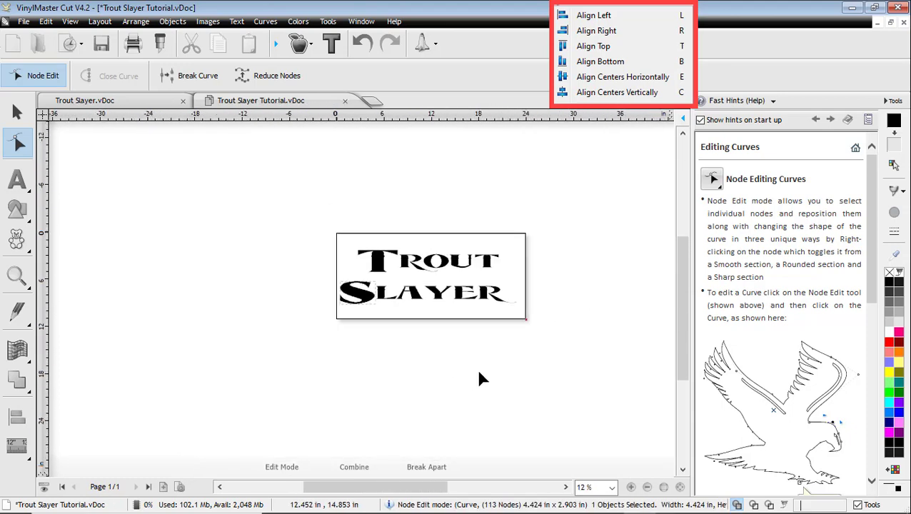
scroll(423, 304, up, 6)
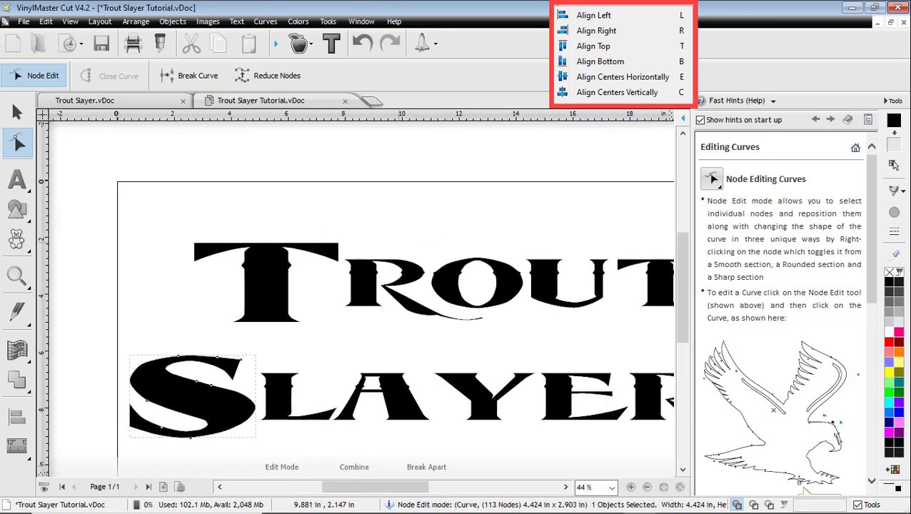
scroll(489, 333, up, 4)
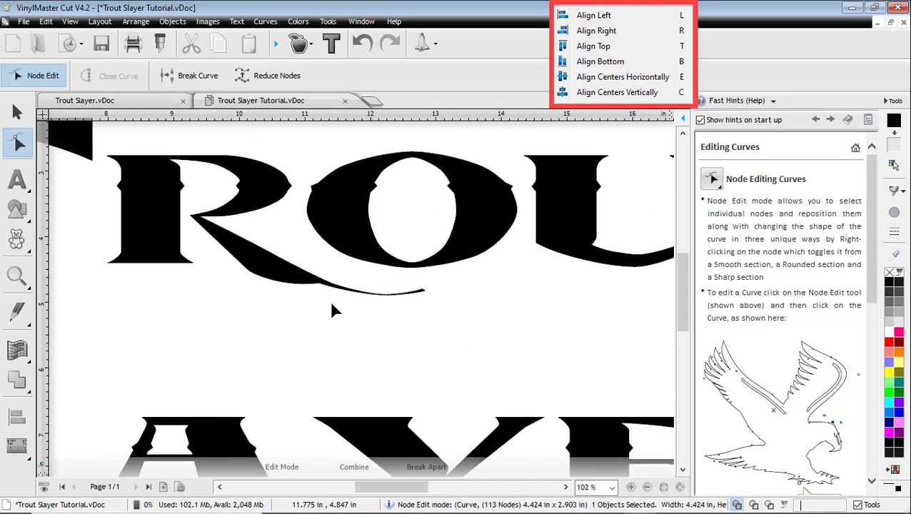
click(316, 288)
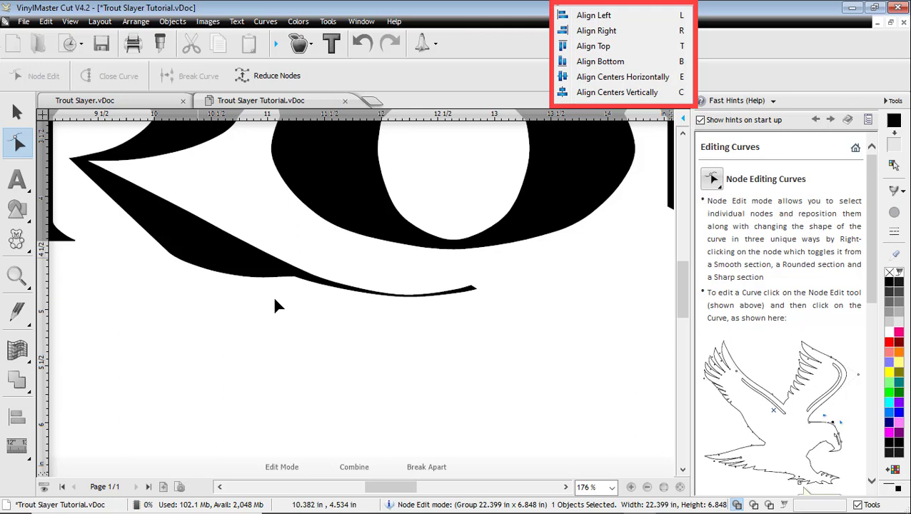
click(295, 280)
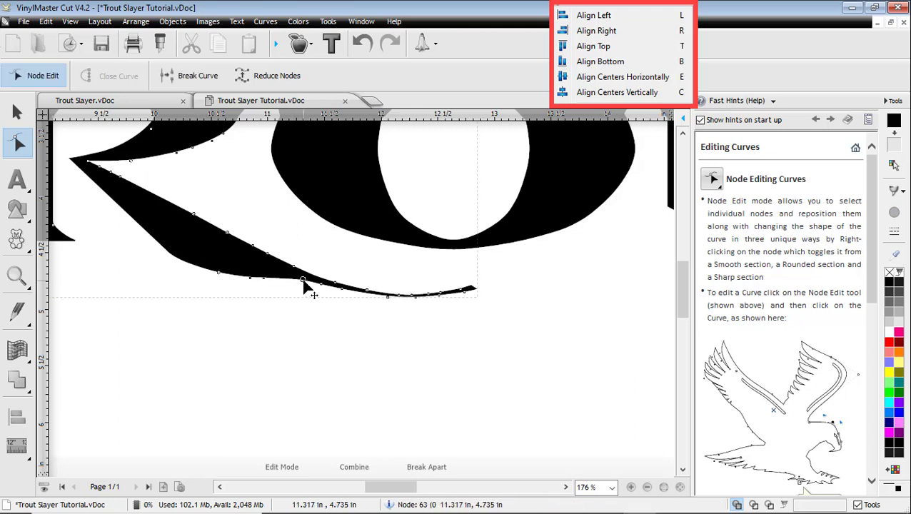
drag(320, 291, 323, 291)
click(344, 289)
drag(348, 296, 471, 301)
- Refine the tail's tip and lower-edge nodes, then zoom out to about 41%
click(443, 301)
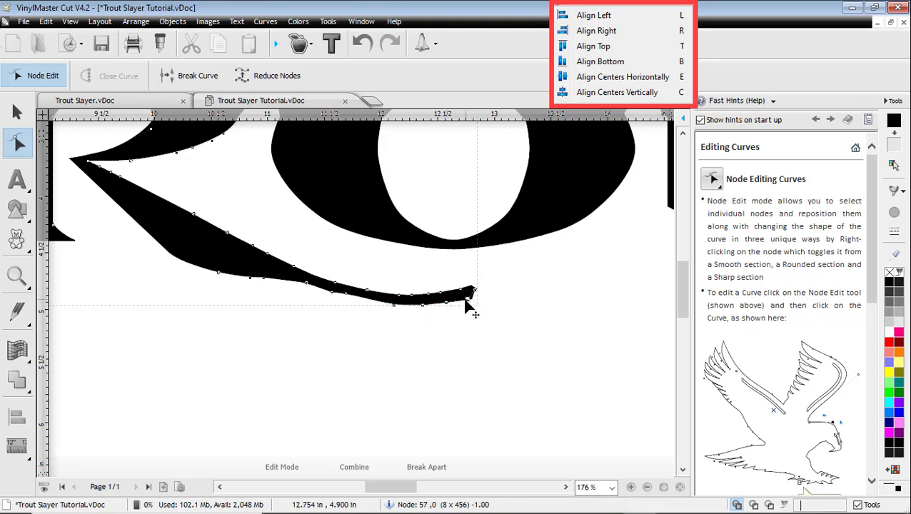
click(467, 298)
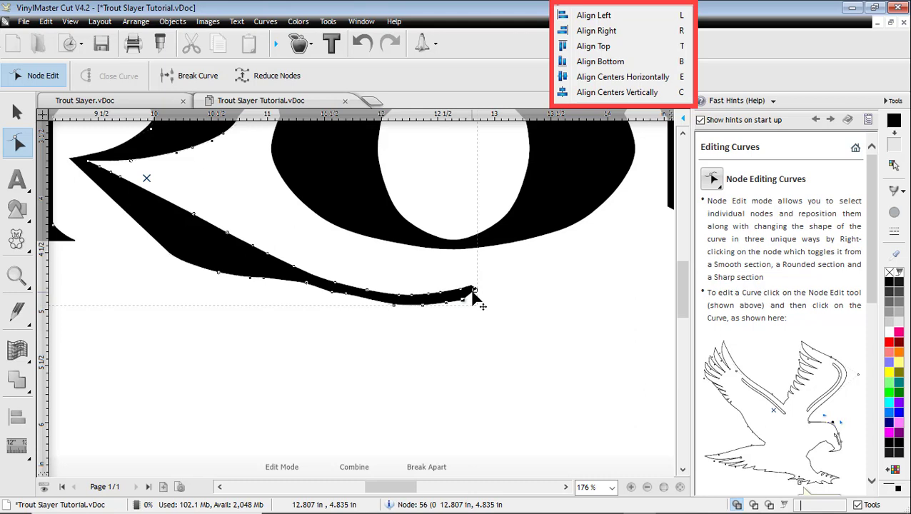
click(477, 294)
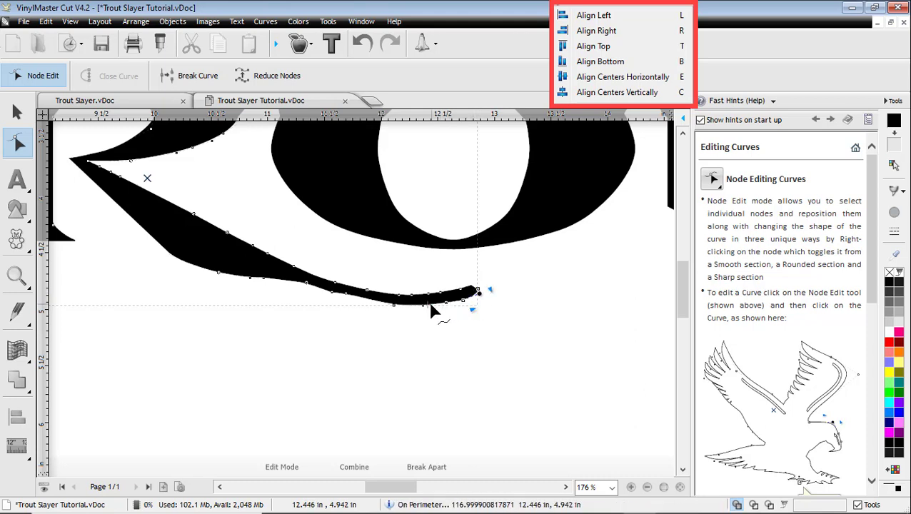
click(345, 299)
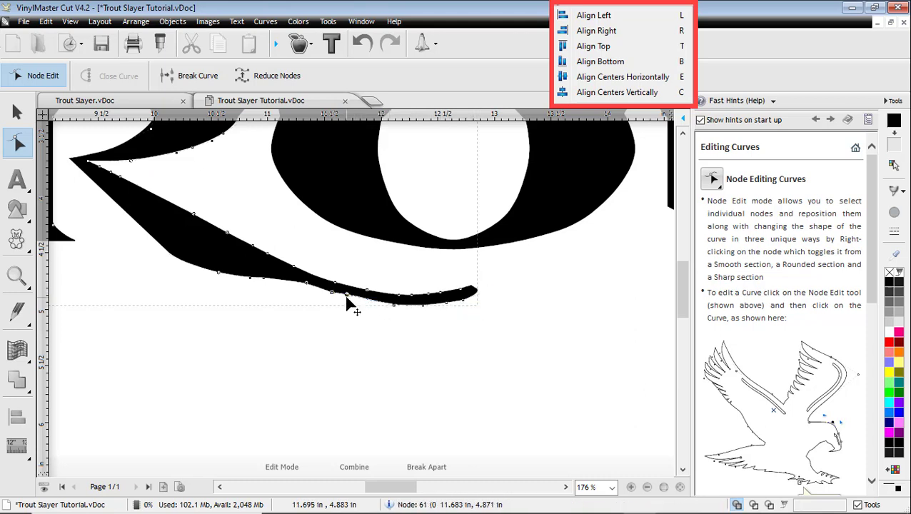
drag(347, 301, 350, 305)
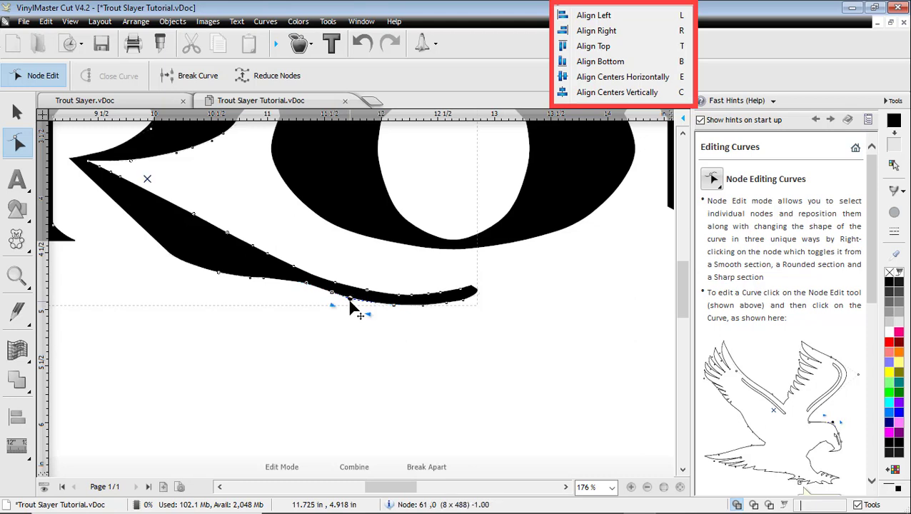
click(338, 300)
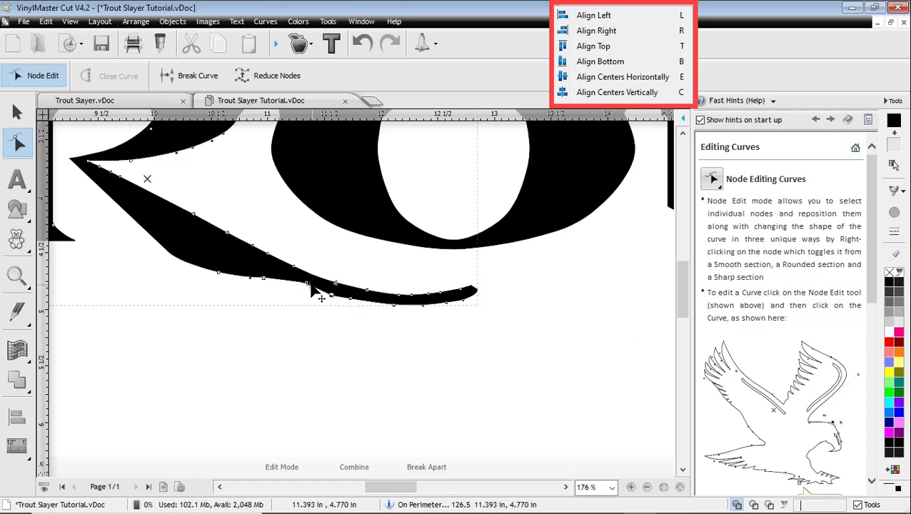
click(308, 285)
click(263, 279)
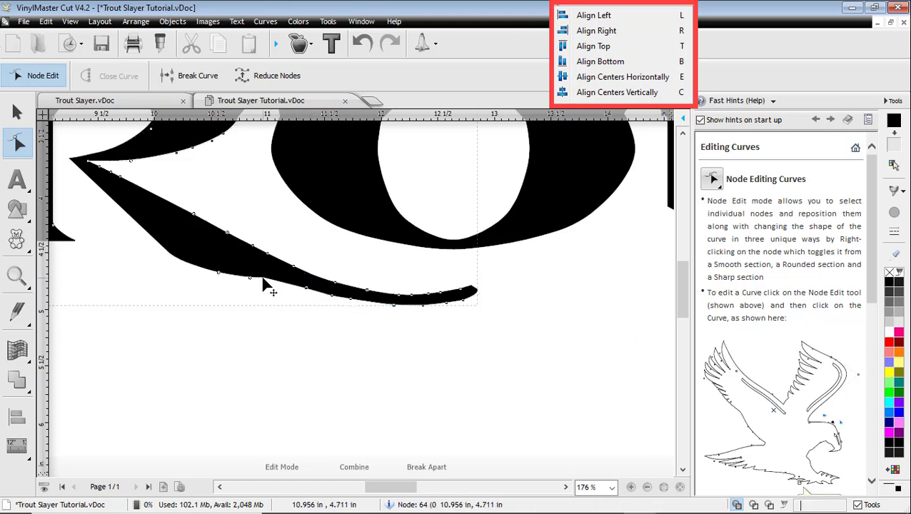
click(307, 290)
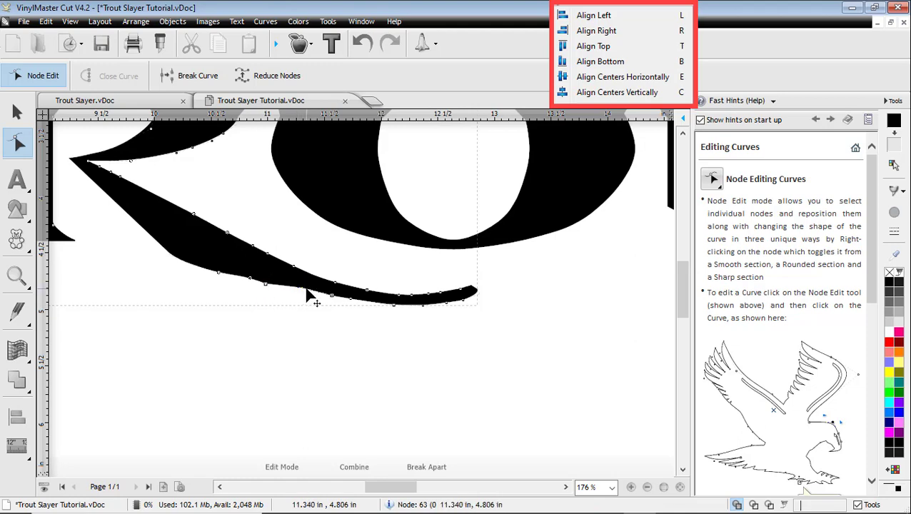
key(minus)
key(minus)
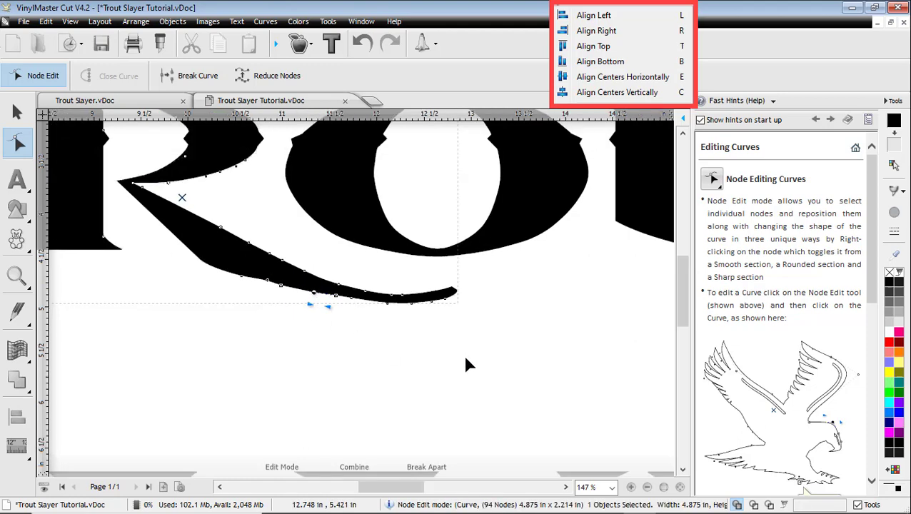
key(minus)
key(minus)
key(minus)
key(minus)
key(minus)
key(minus)
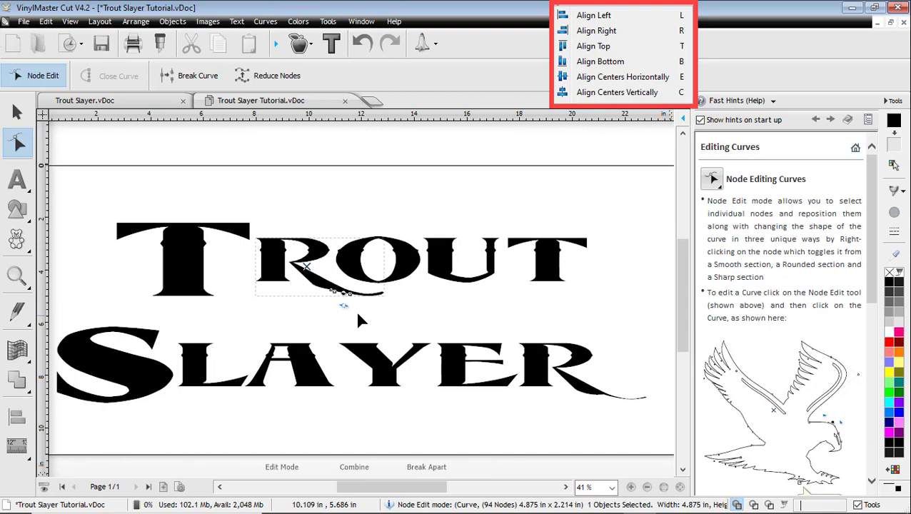
- Select the tailed R inside the Trout Slayer group
click(18, 112)
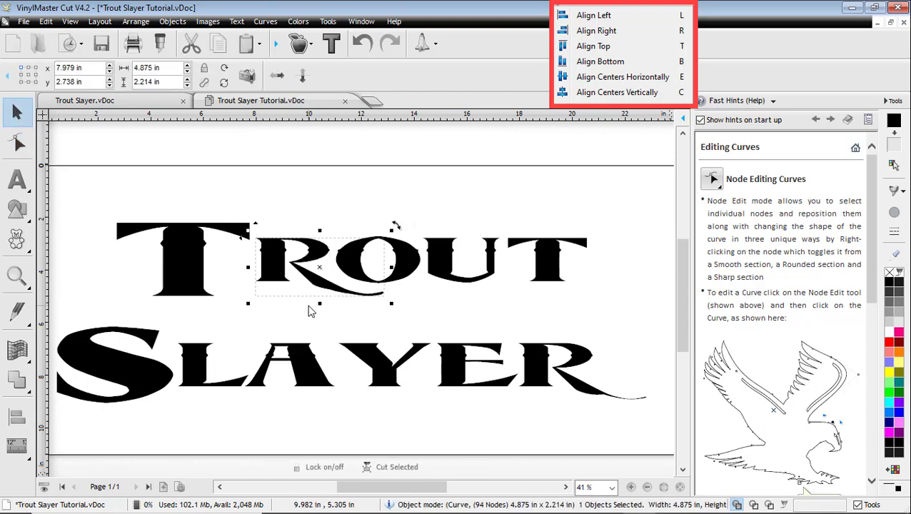
click(305, 280)
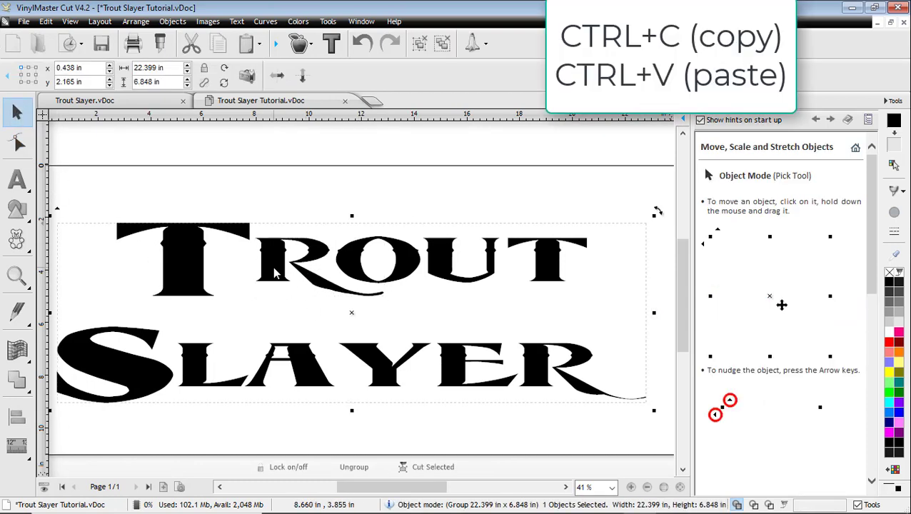
double_click(275, 274)
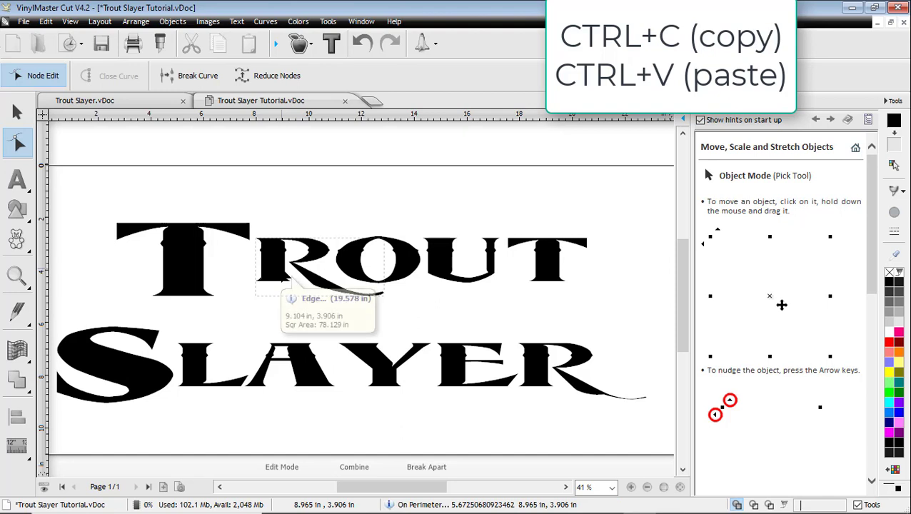
double_click(334, 282)
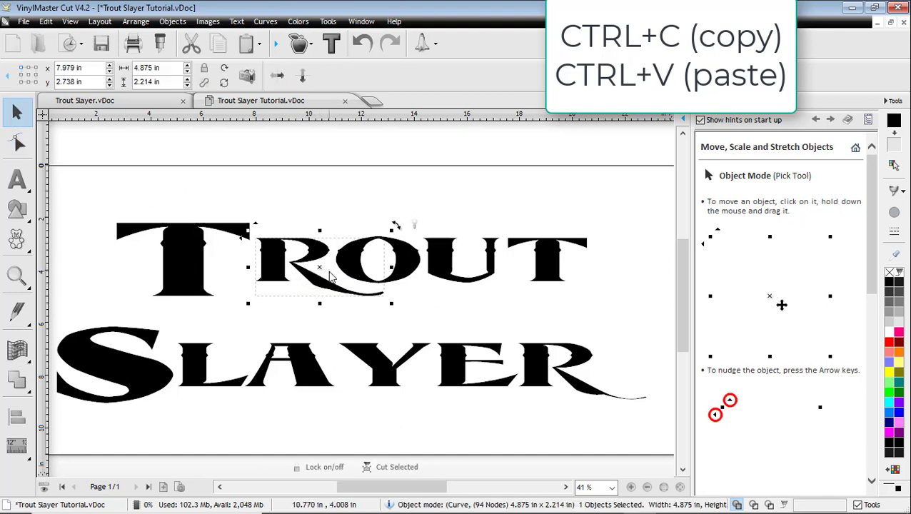
- Nudge the R copy down and right onto Slayer's final R
key(Down)
key(Down)
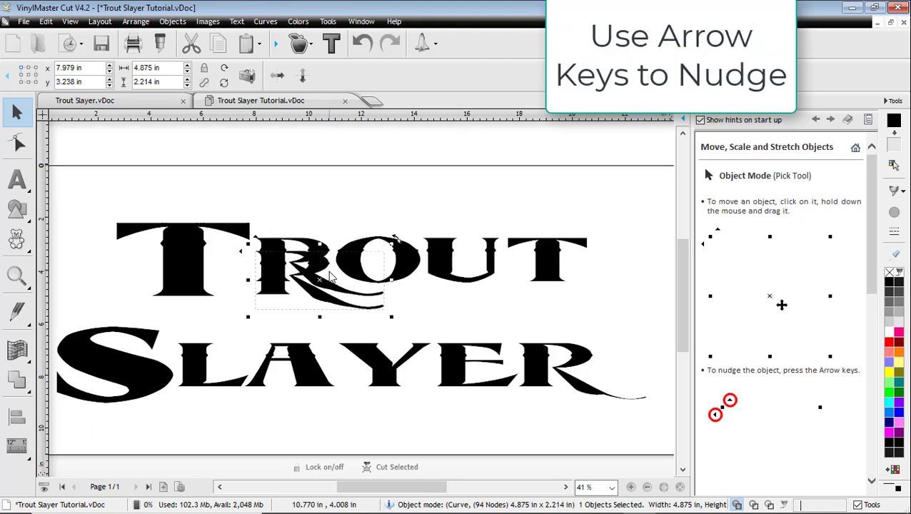
key(Down)
key(Right)
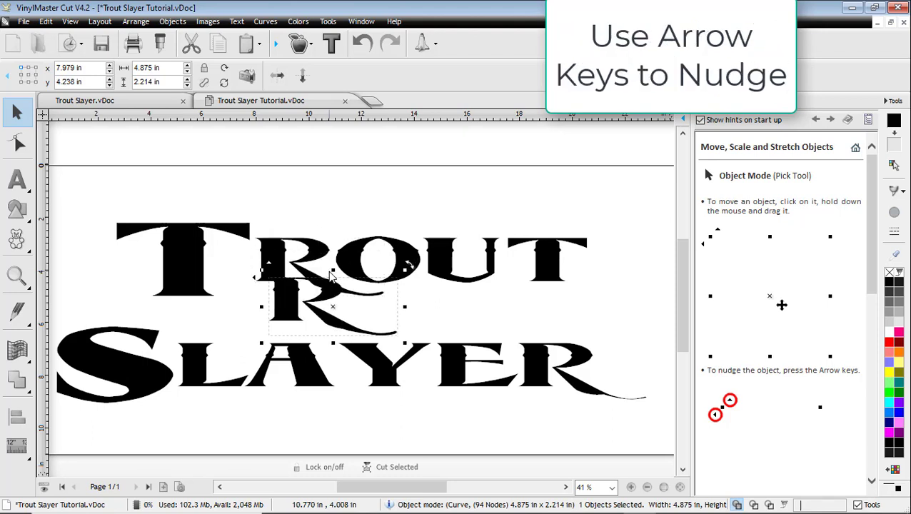
key(Right)
key(Right)
key(Right)
key(Right)
key(Right)
key(Right)
key(Right)
key(Right)
key(Right)
key(Right)
key(Right)
key(Right)
key(Right)
key(Right)
key(Right)
key(Right)
key(Right)
key(Right)
key(Right)
key(Down)
key(Down)
key(Down)
key(Down)
key(Down)
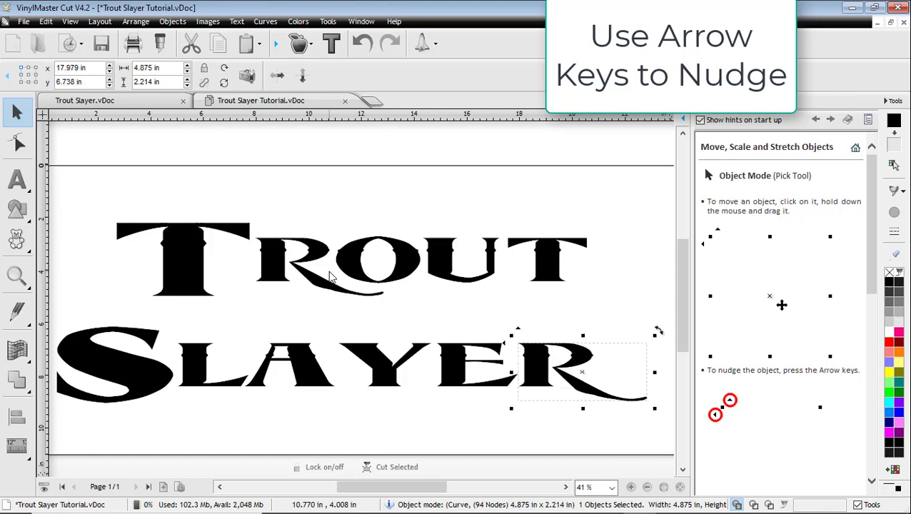
key(Up)
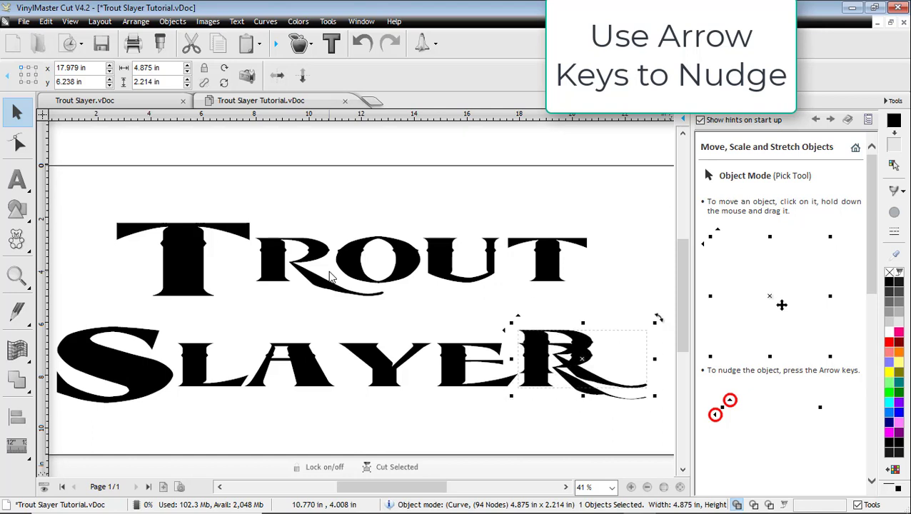
- Reselect the R copy within the group and nudge it down onto Slayer's R
click(590, 420)
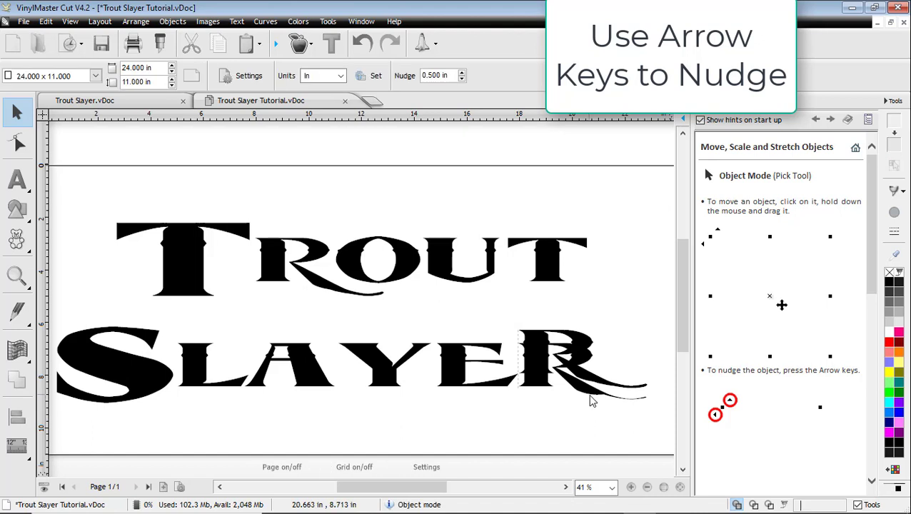
click(590, 401)
double_click(590, 396)
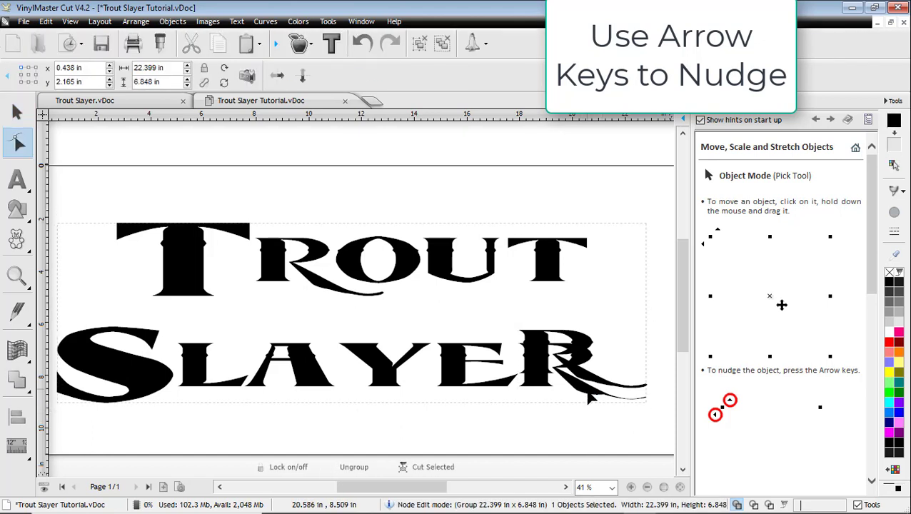
click(592, 395)
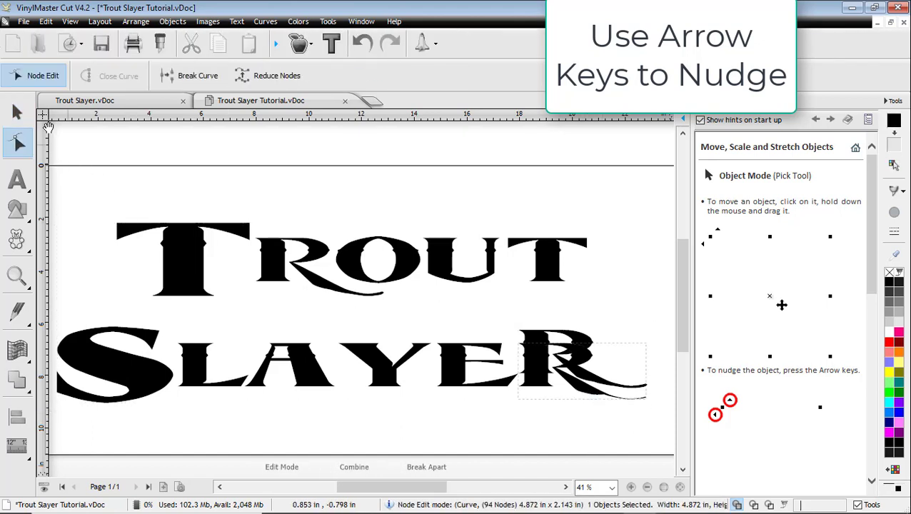
click(17, 112)
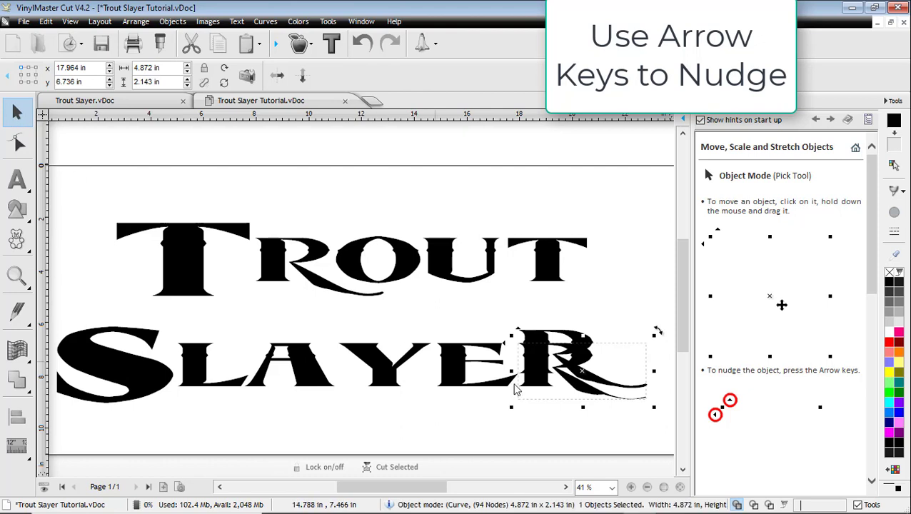
click(596, 404)
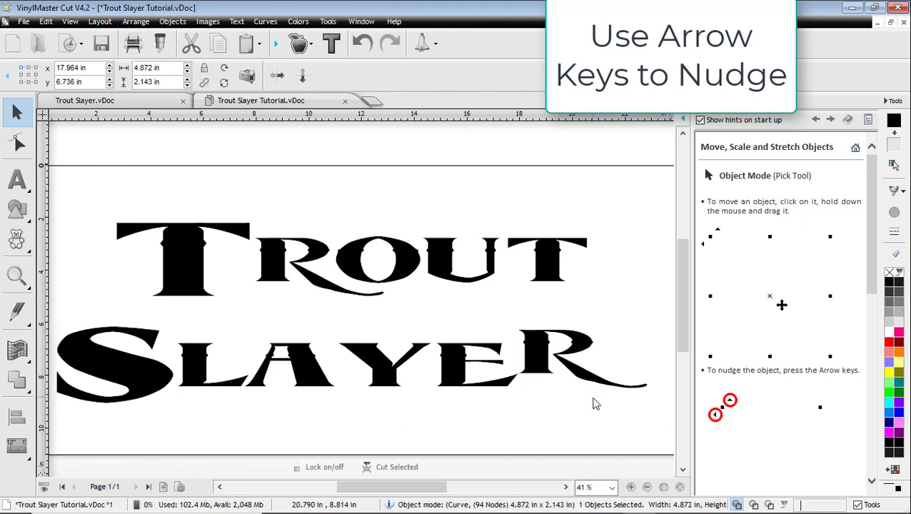
click(551, 379)
key(Down)
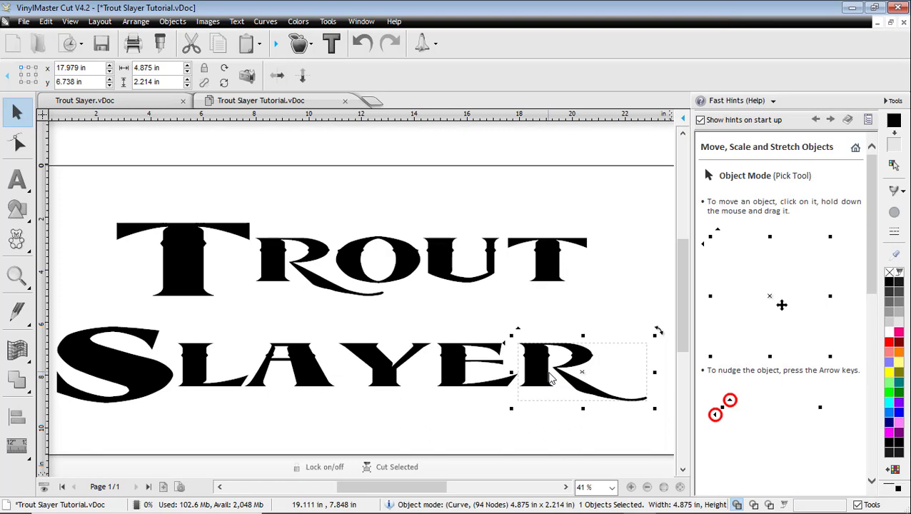
- Zoom and pan the view to inspect the YER letters
scroll(546, 377, up, 2)
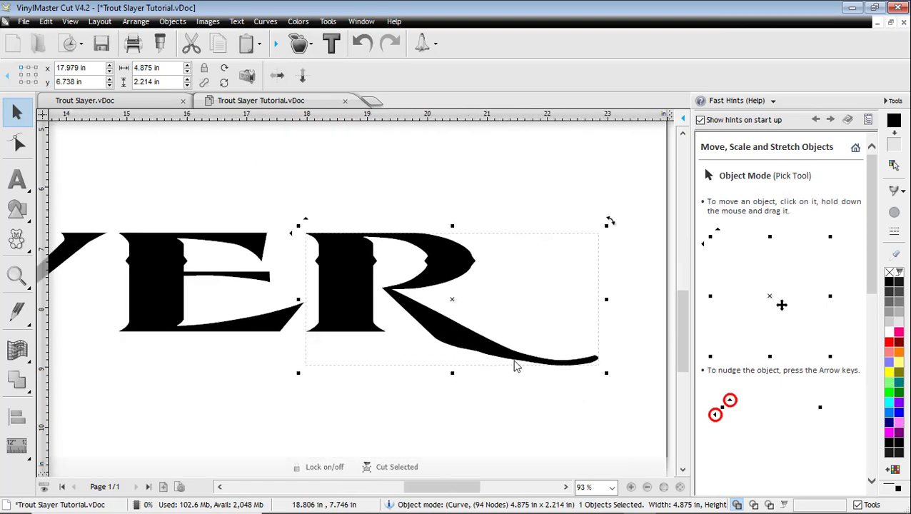
scroll(517, 366, up, 2)
scroll(502, 355, down, 1)
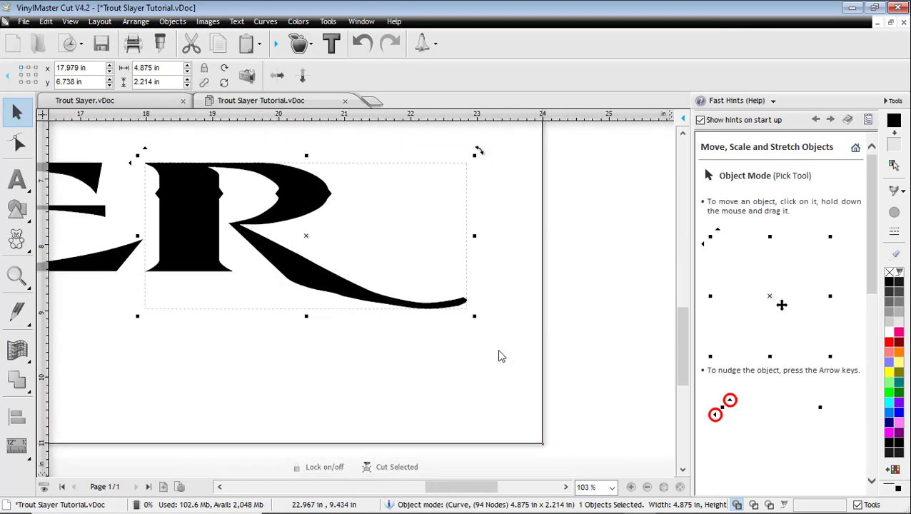
drag(459, 487, 421, 504)
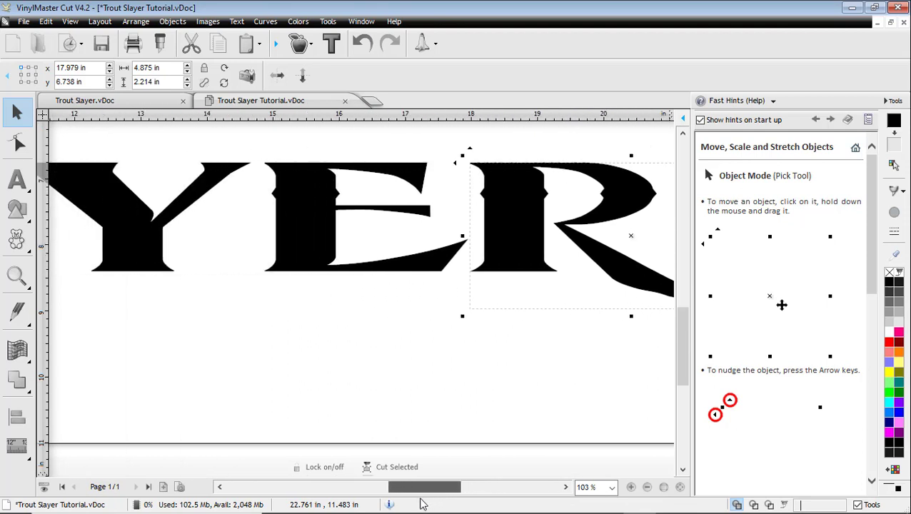
drag(682, 345, 683, 360)
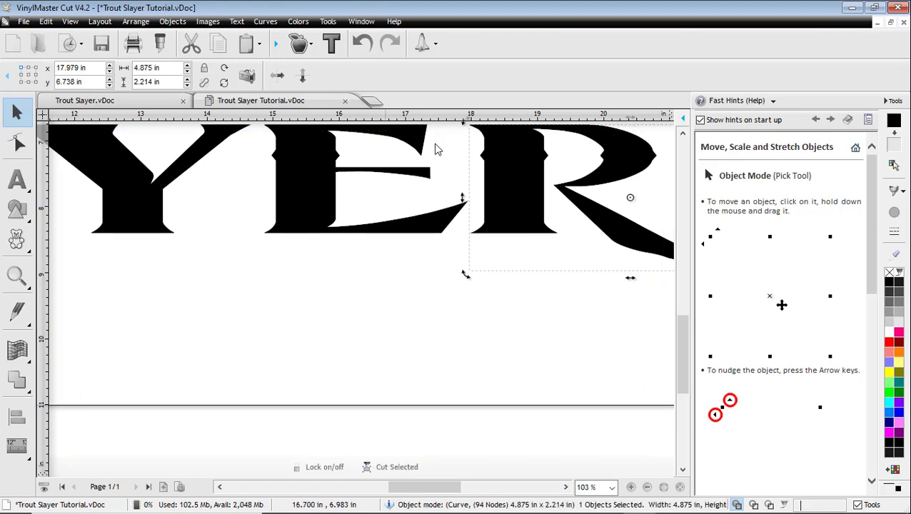
drag(497, 122, 507, 127)
- Set the General > Editing Nudge distance to 0.100 in and save it to the settings file
click(328, 21)
click(349, 188)
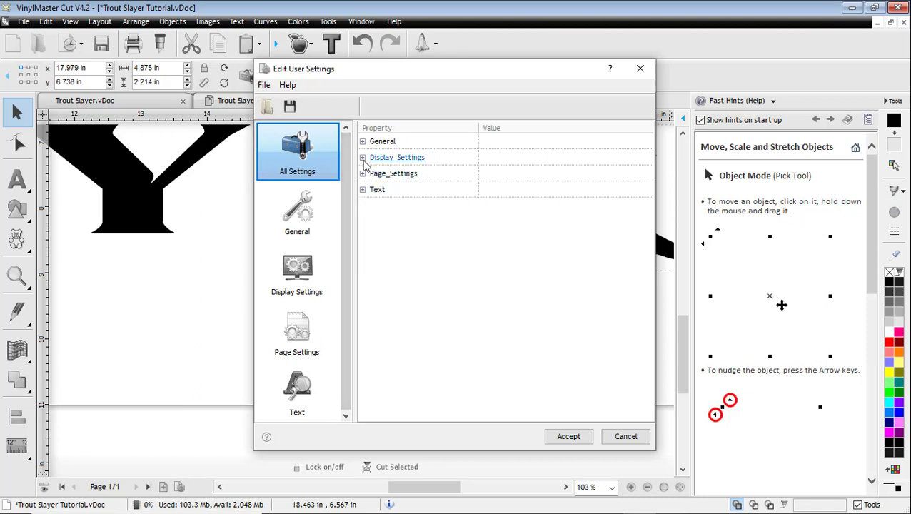
click(365, 142)
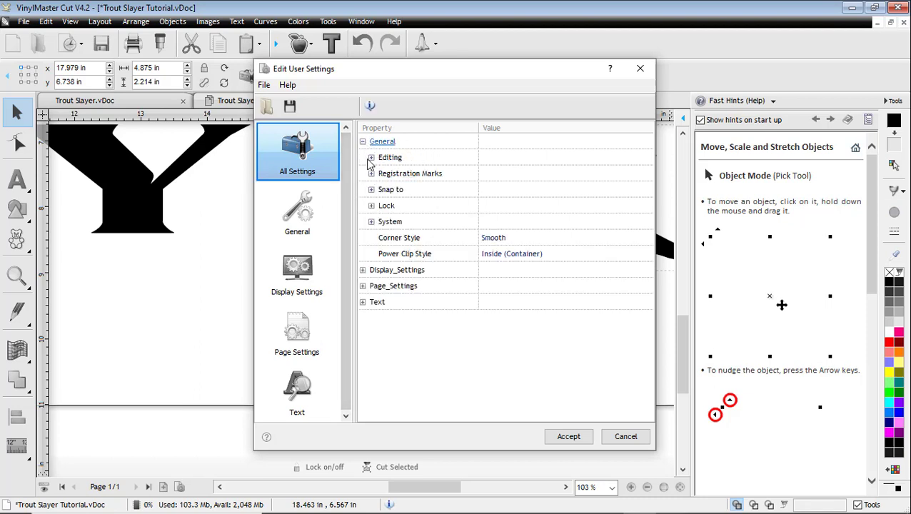
click(372, 158)
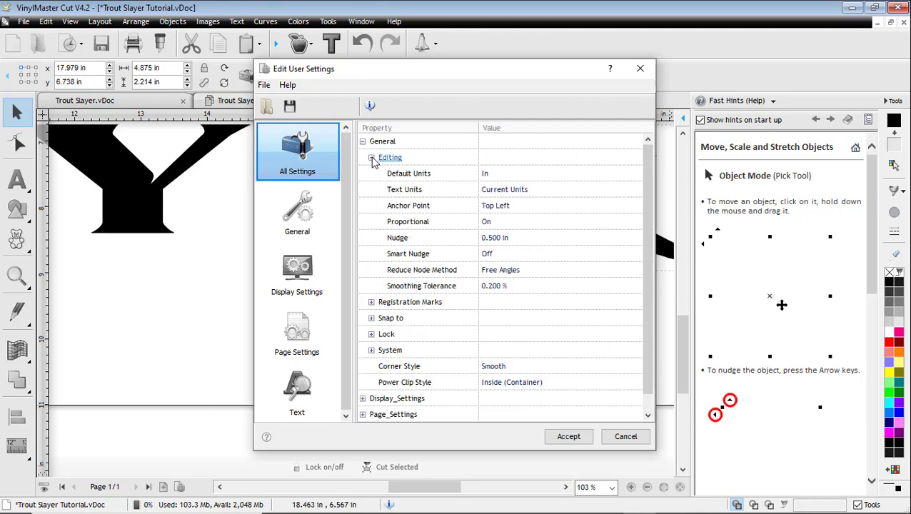
click(496, 240)
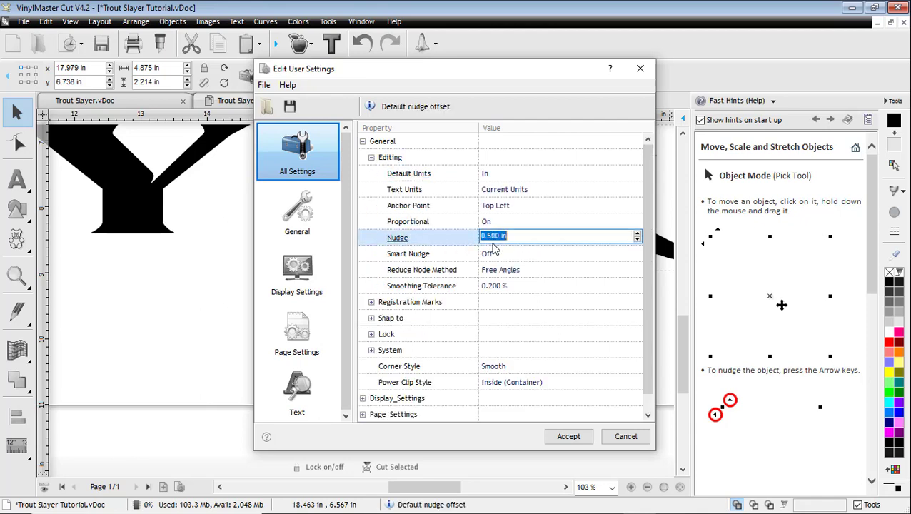
click(490, 241)
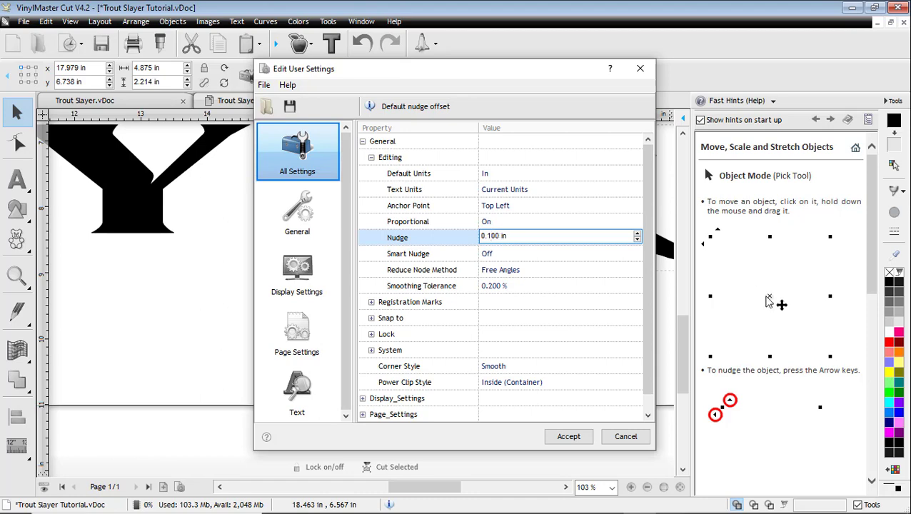
click(575, 441)
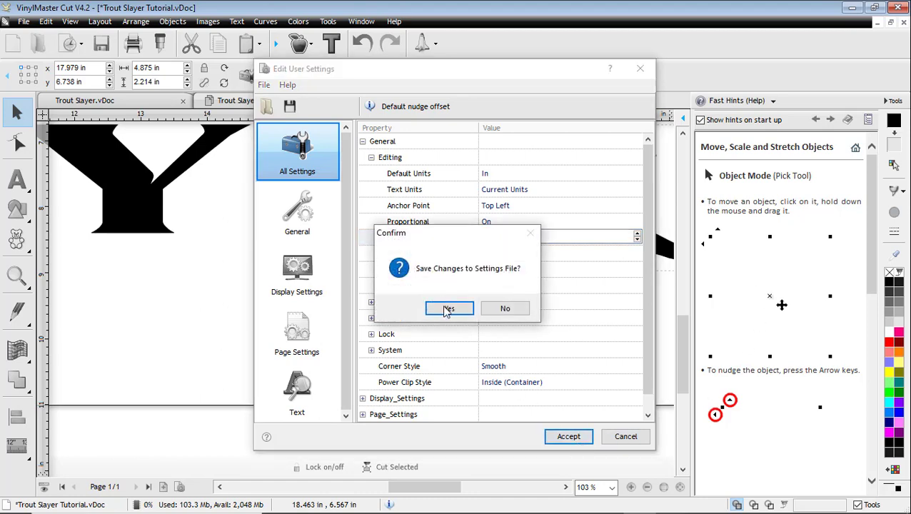
click(443, 308)
- Test the 0.1-inch nudge on the R copy, leaving it at y 6.738 in over Slayer's R
click(518, 240)
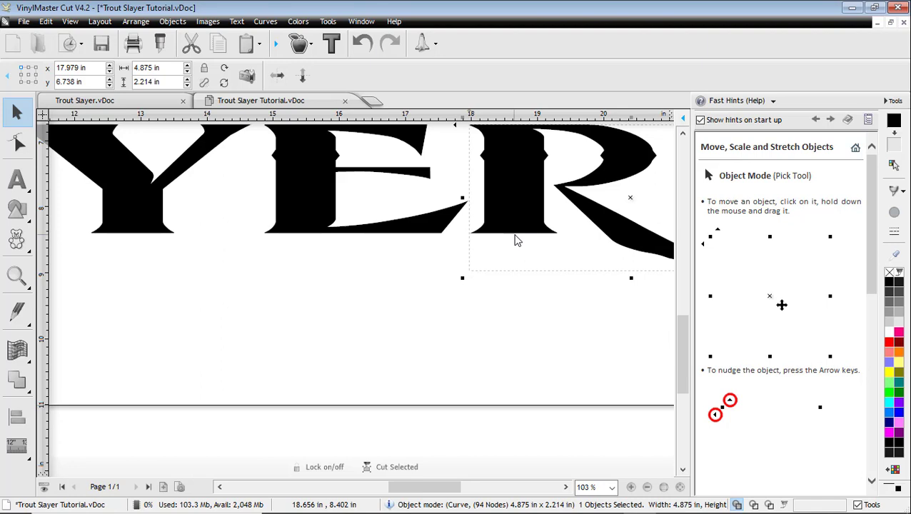
key(Down)
key(Down)
key(Down)
key(Up)
key(Up)
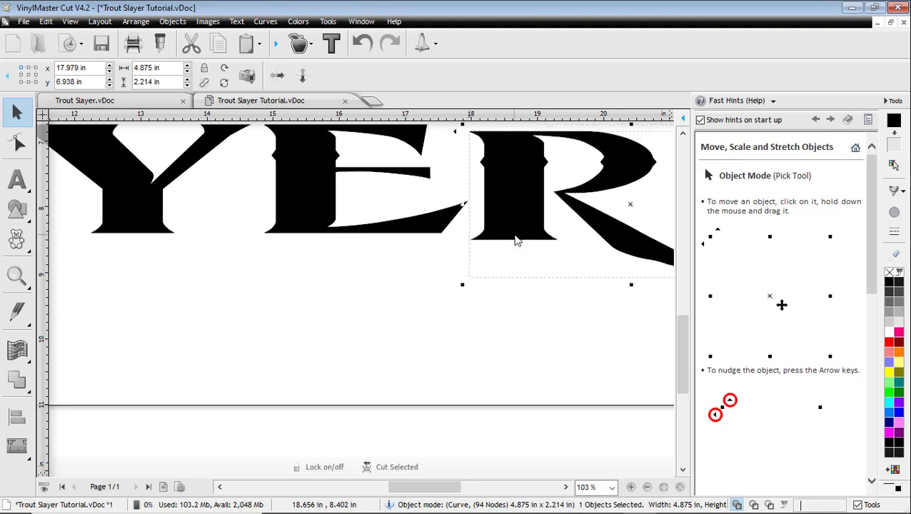
key(Up)
key(Up)
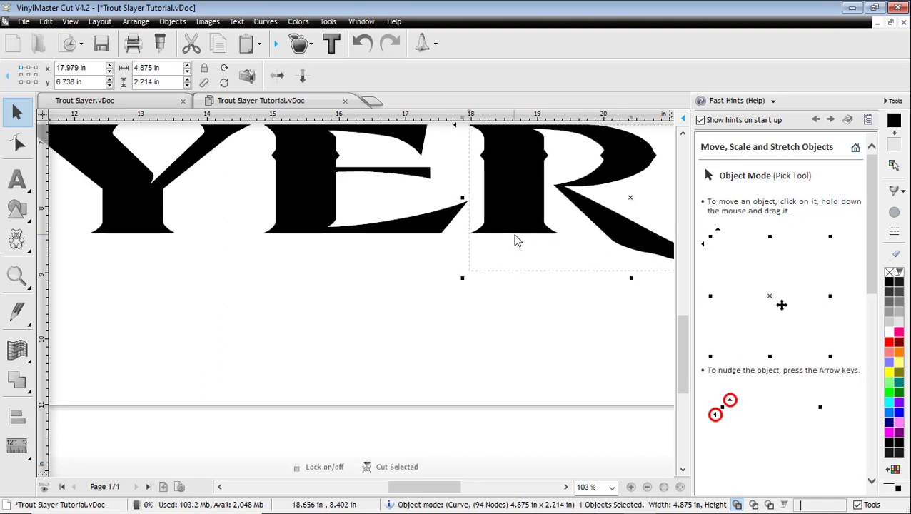
- Zoom out and select the whole 22.417 × 6.848 in Trout Slayer group
scroll(514, 240, down, 2)
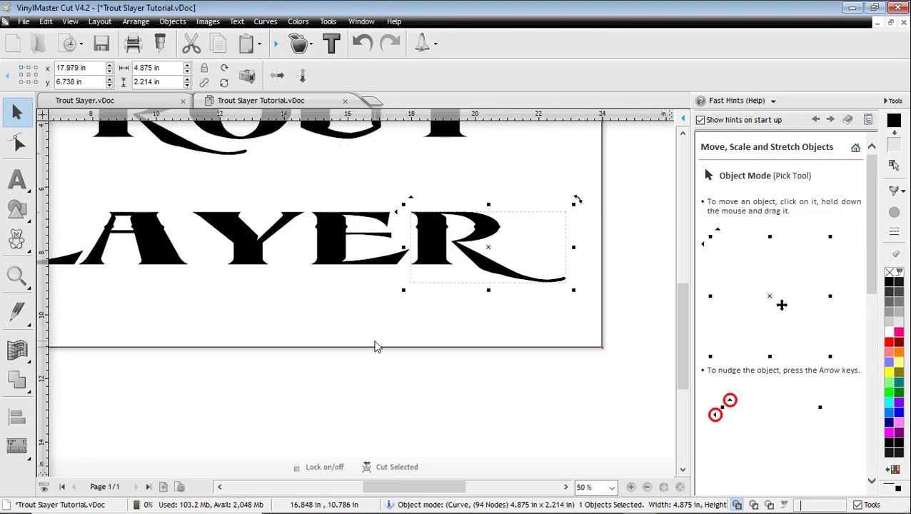
scroll(379, 345, down, 2)
scroll(396, 341, down, 2)
scroll(336, 289, up, 2)
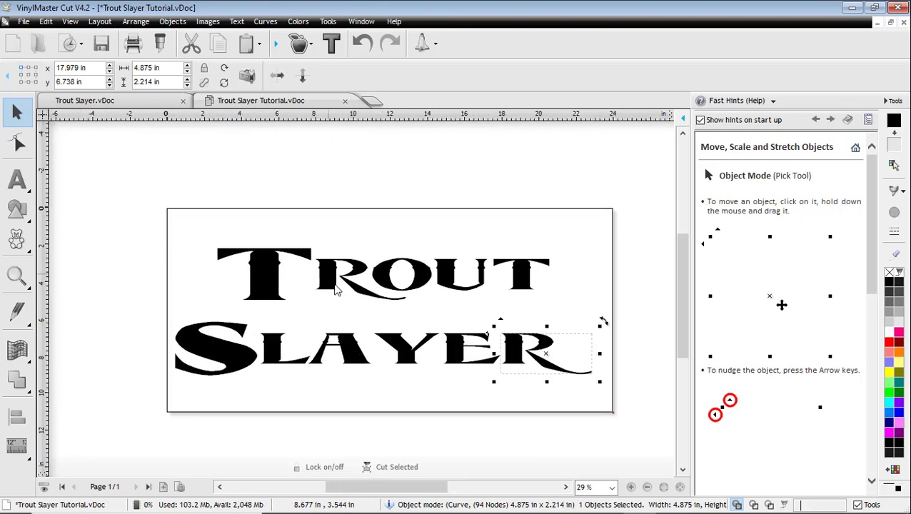
click(592, 295)
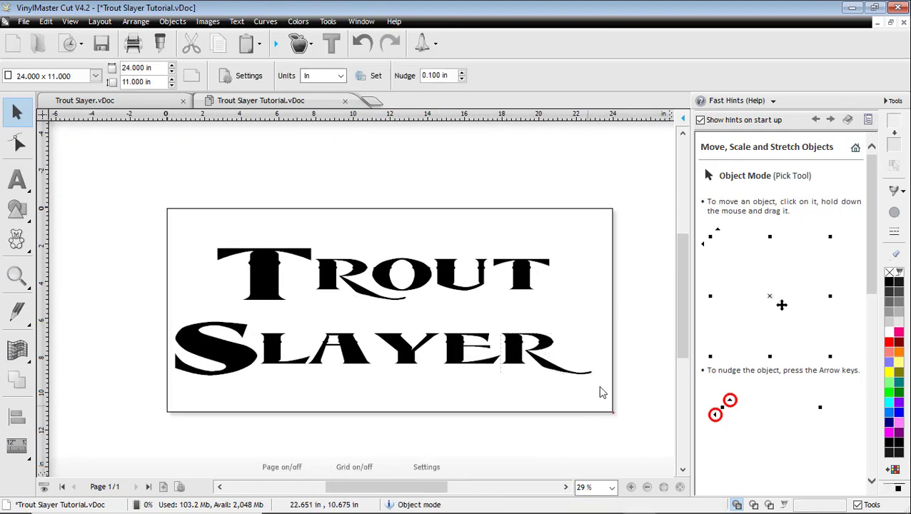
click(525, 276)
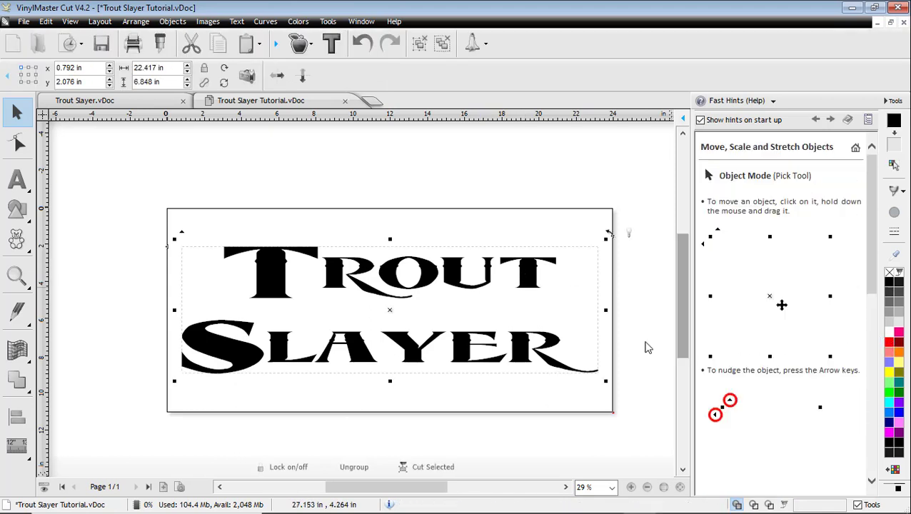
- Fill the Trout Slayer text red and open the Outlining Module's Create Outline dialog
click(546, 349)
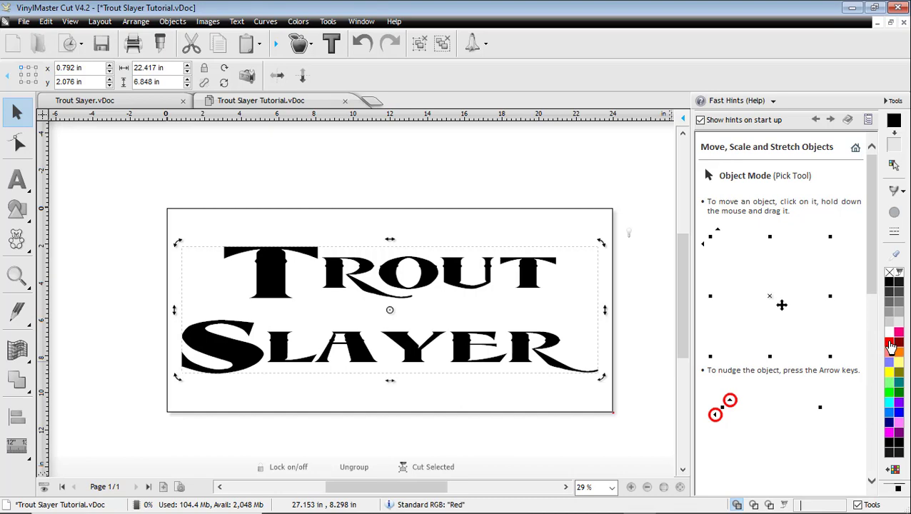
click(891, 345)
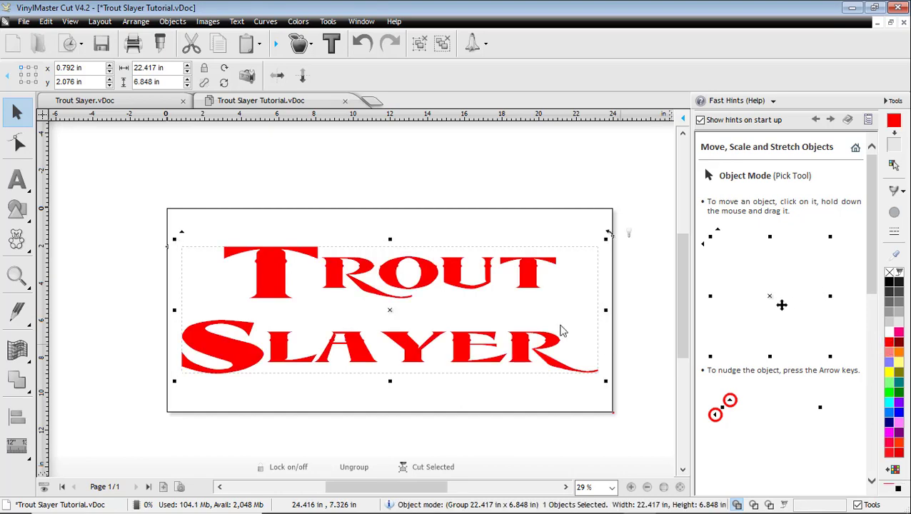
click(184, 23)
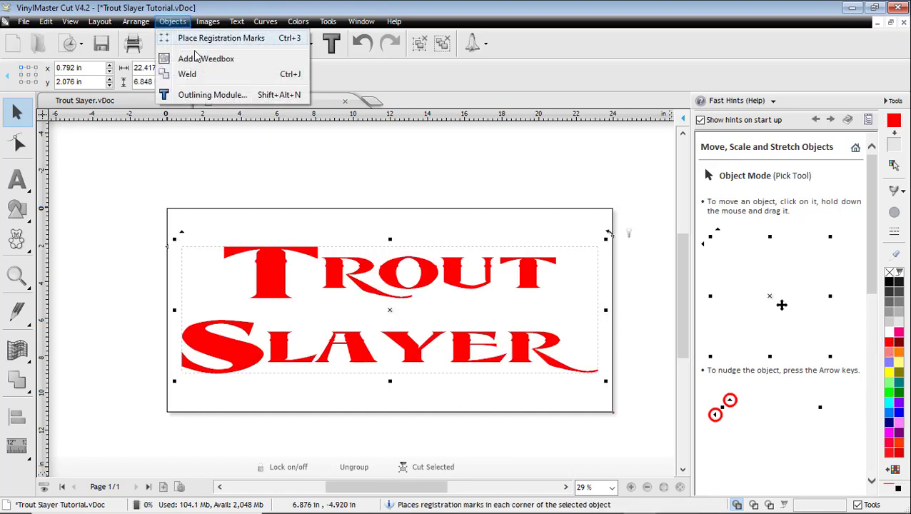
click(163, 89)
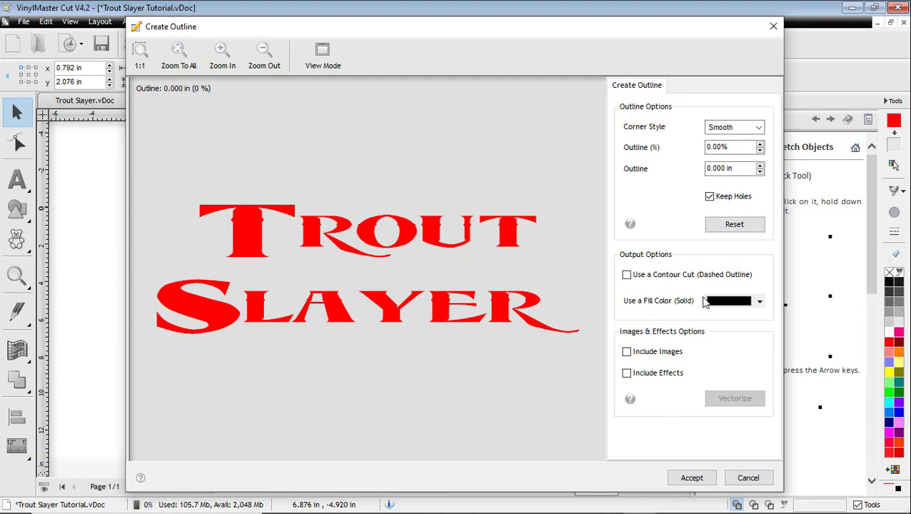
- Give the red text a near-white 0.125 in outline with sharp corners and accept it
click(728, 301)
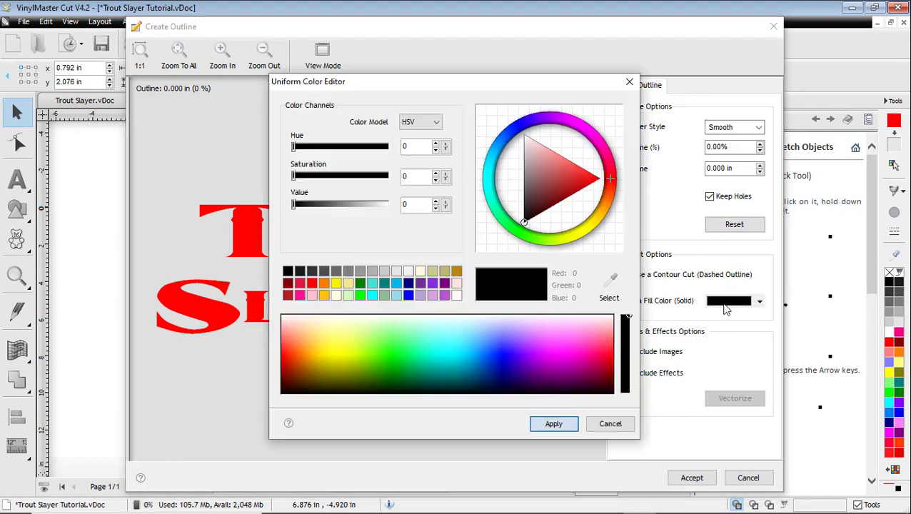
click(458, 295)
click(543, 424)
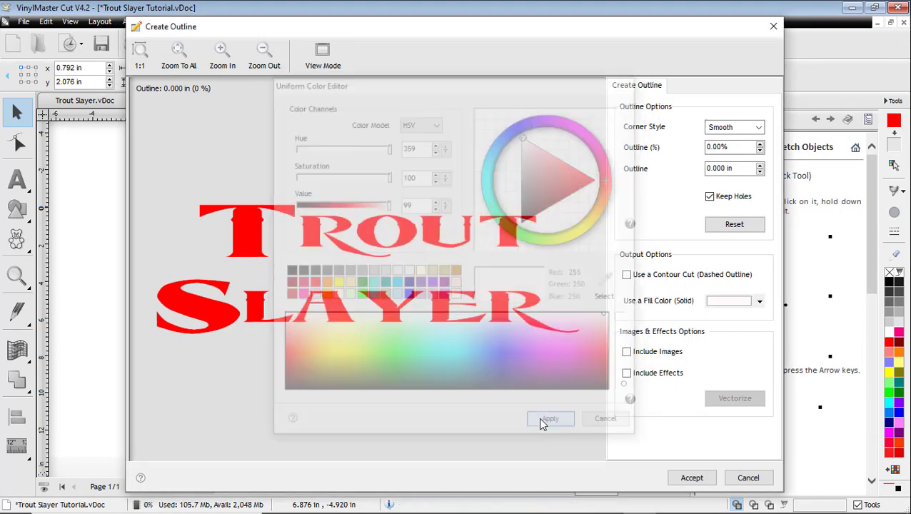
click(725, 128)
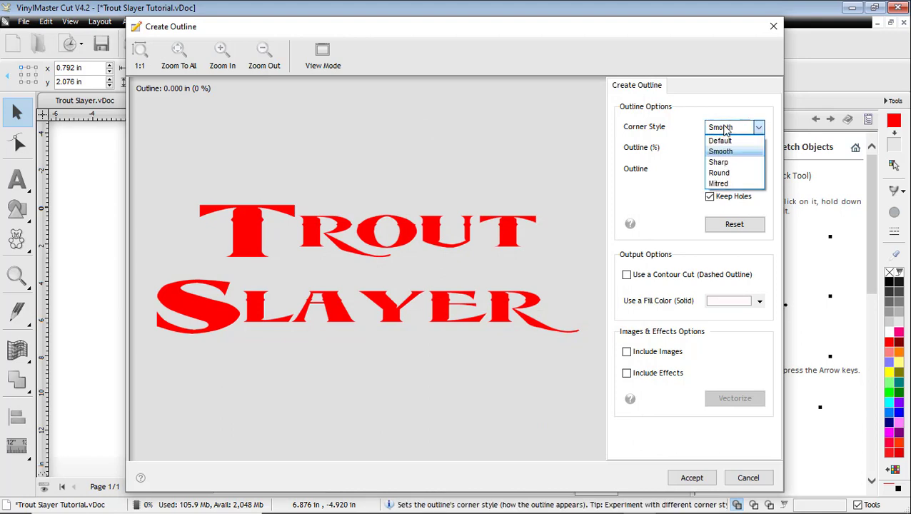
click(720, 162)
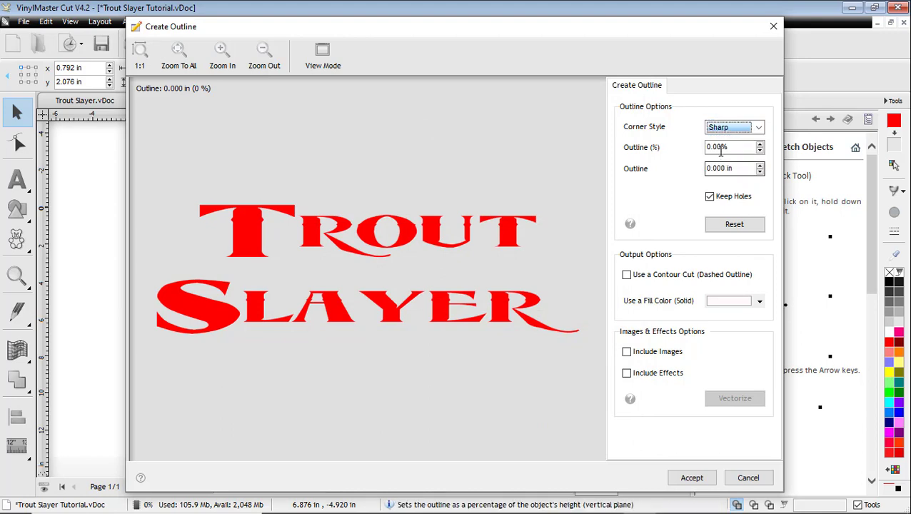
double_click(723, 167)
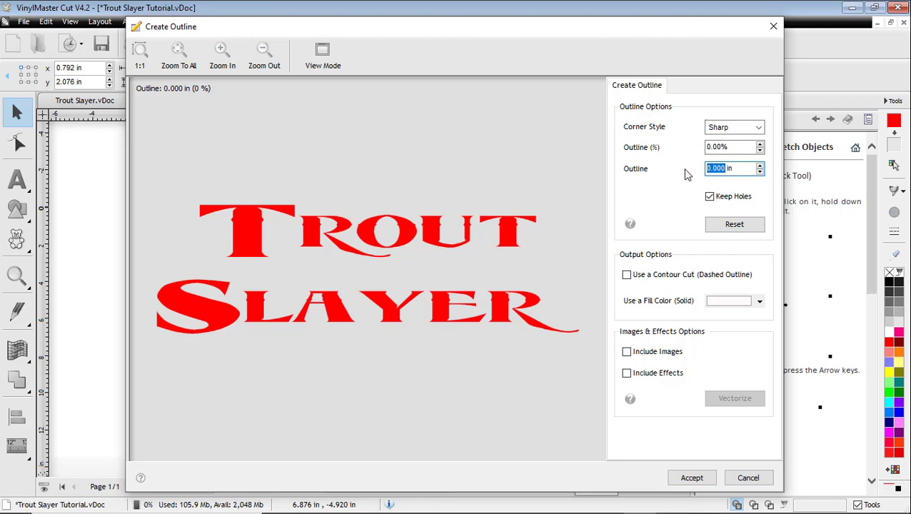
text(0.125)
key(Return)
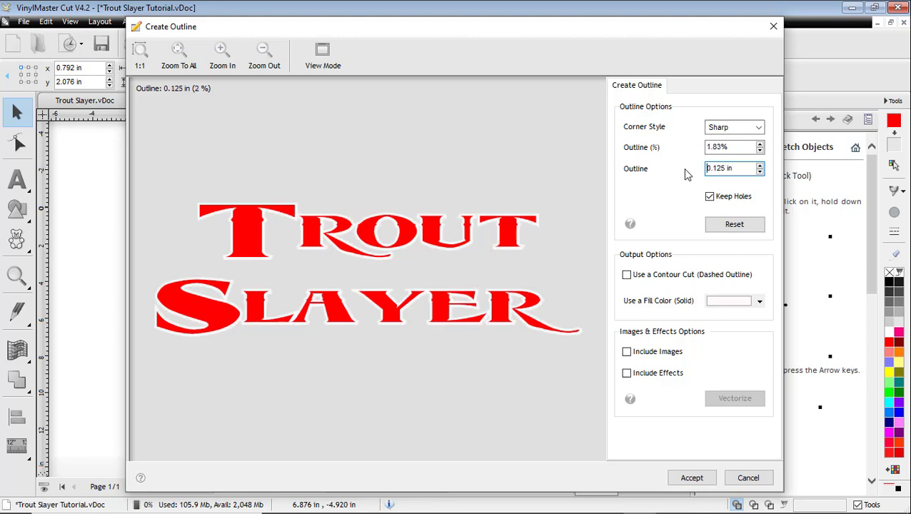
click(691, 478)
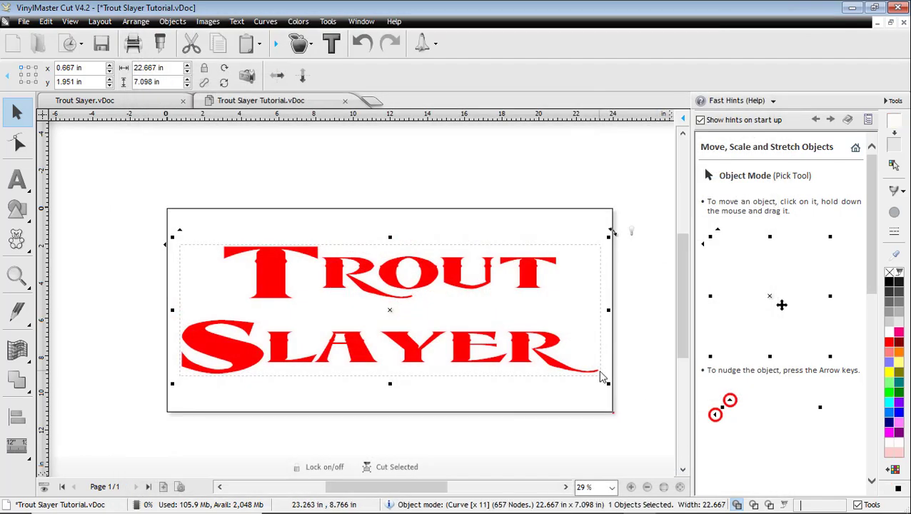
- Show the Object Manager and inspect the text group's contents in the object tree
scroll(542, 312, up, 2)
scroll(389, 290, up, 2)
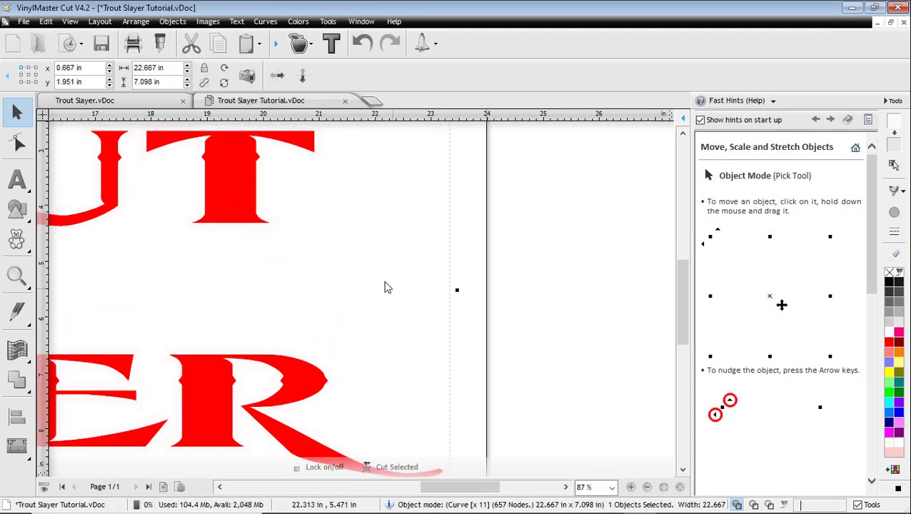
scroll(282, 233, up, 1)
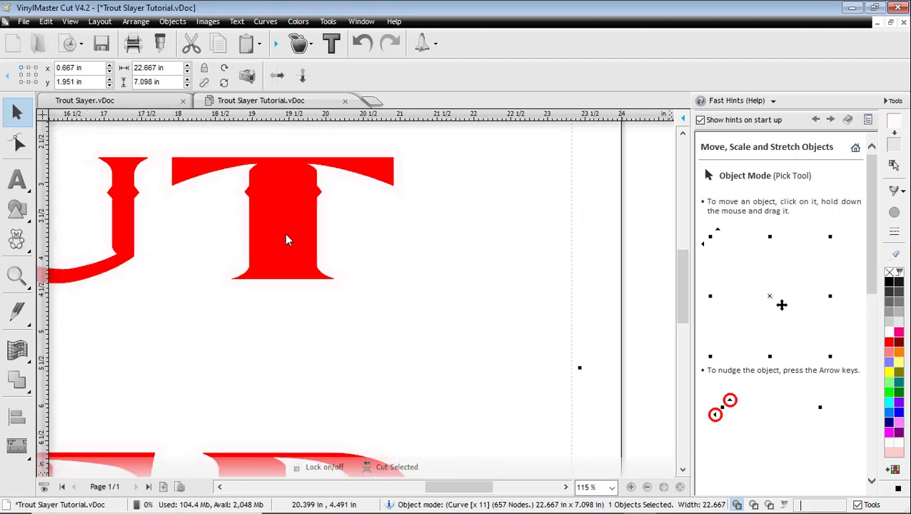
click(427, 261)
click(753, 102)
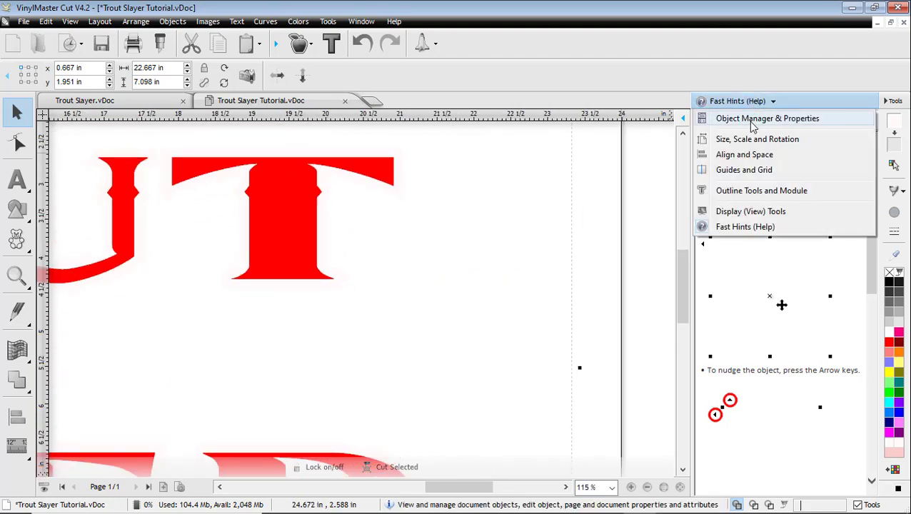
click(778, 119)
click(726, 190)
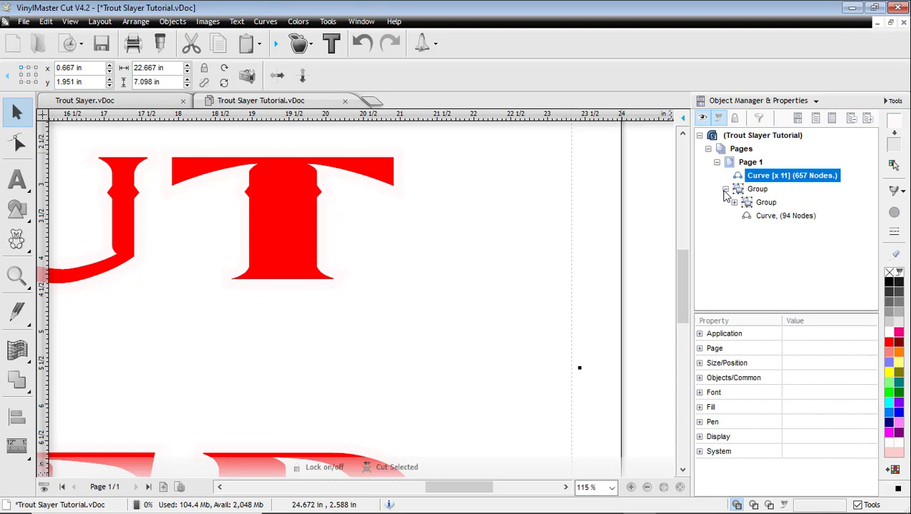
click(734, 204)
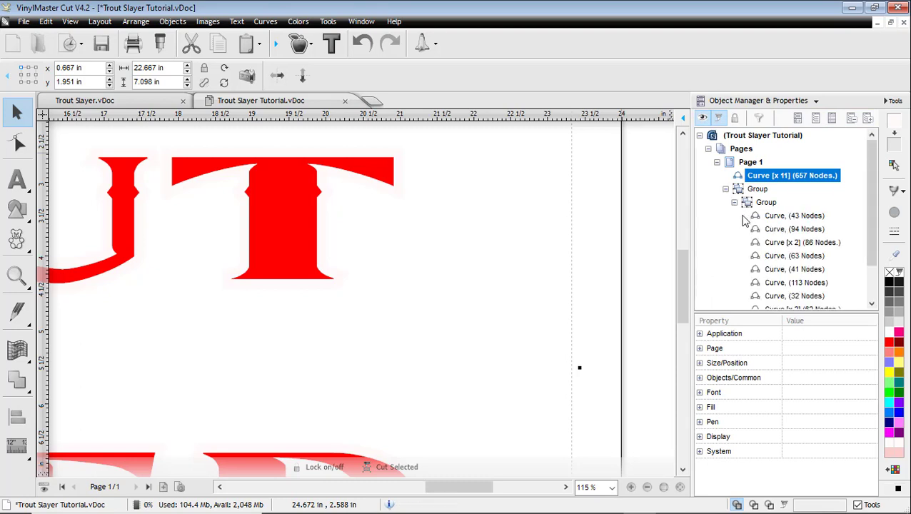
click(726, 190)
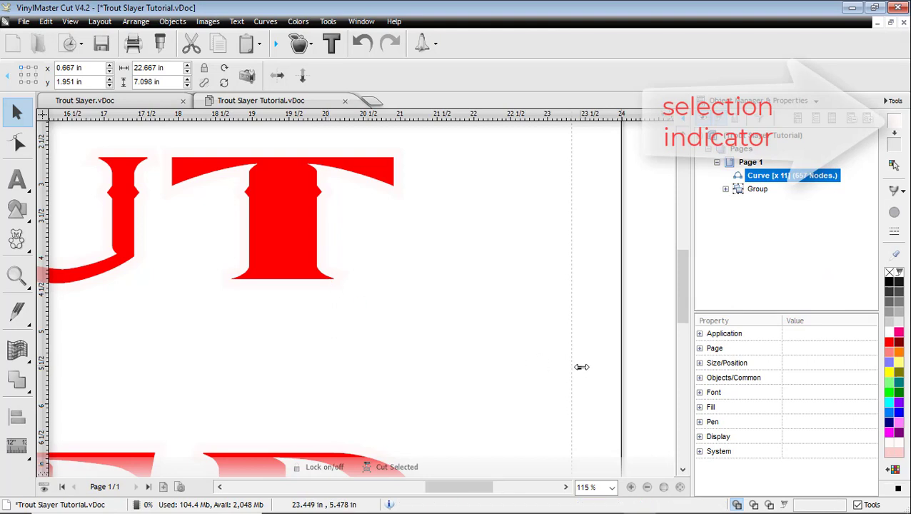
- Select the red text group together with the outline curve and group them
click(324, 284)
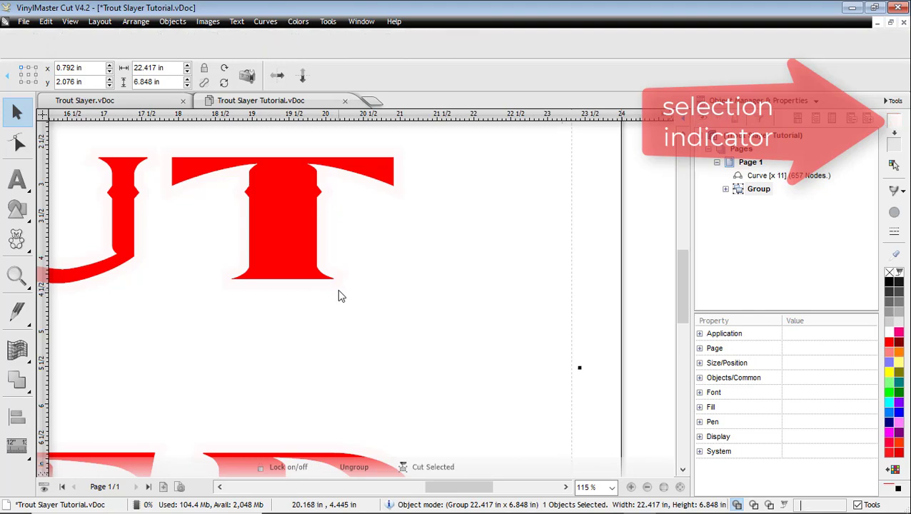
key(ctrl+a)
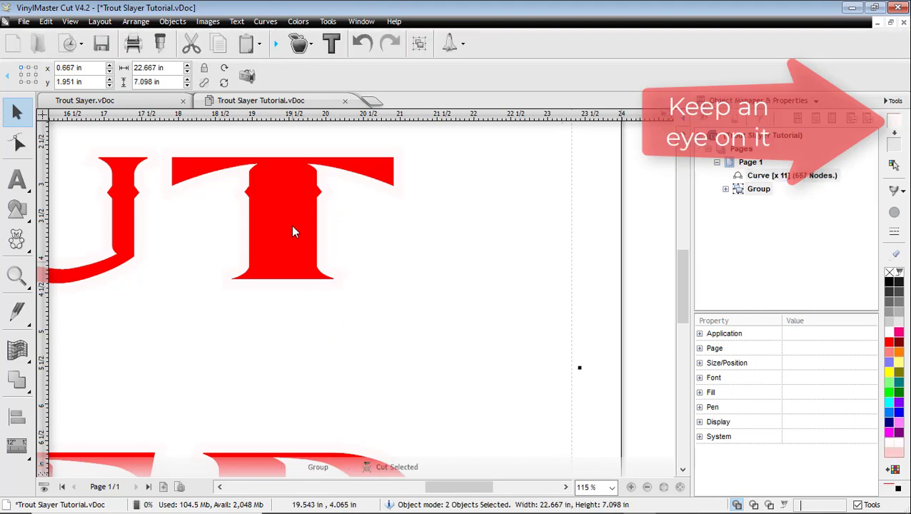
right_click(314, 288)
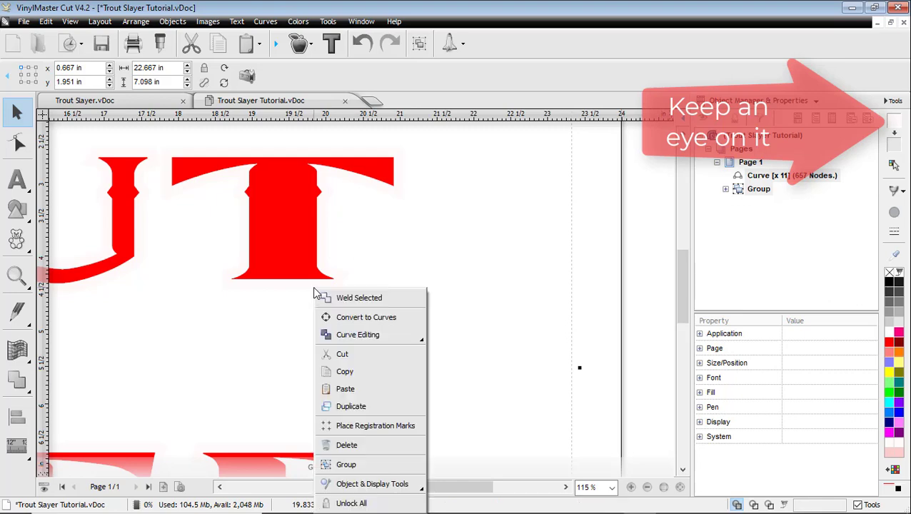
click(347, 464)
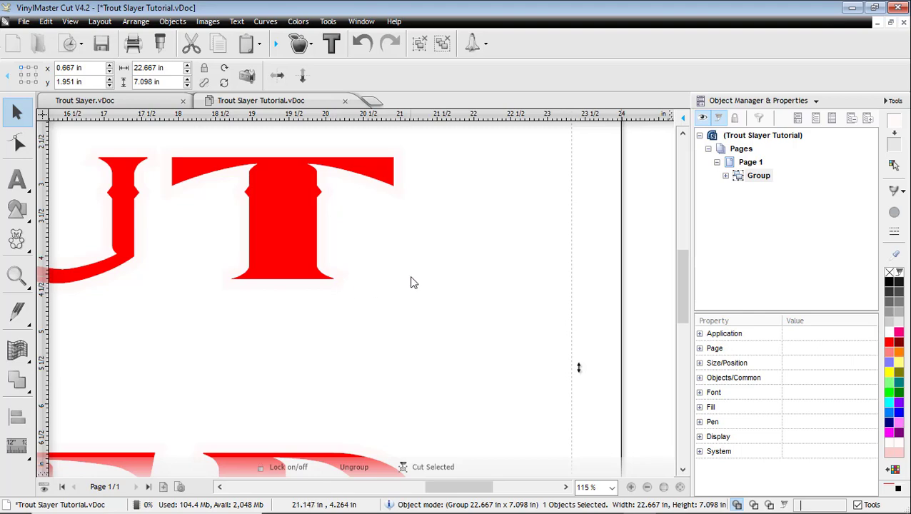
- Set up a sharp-cornered 1/8 in outline for the grouped title in the Outlining Module
click(184, 23)
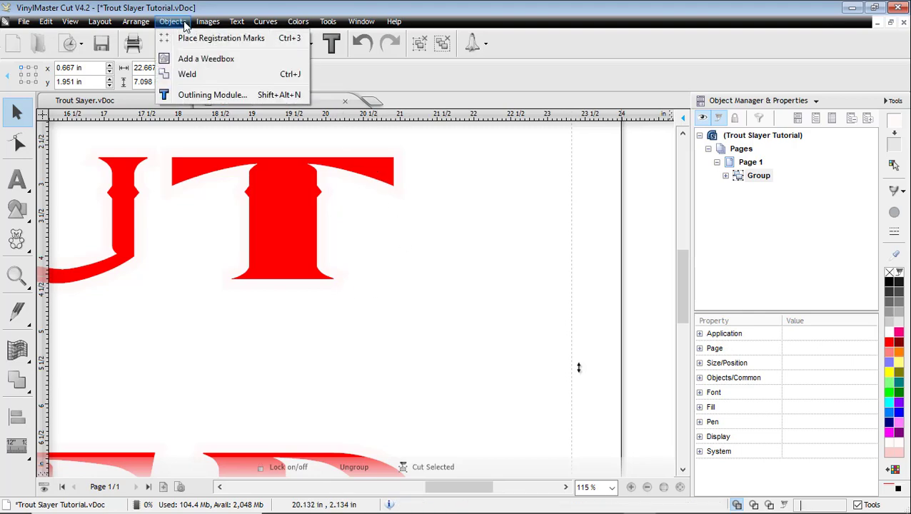
click(214, 95)
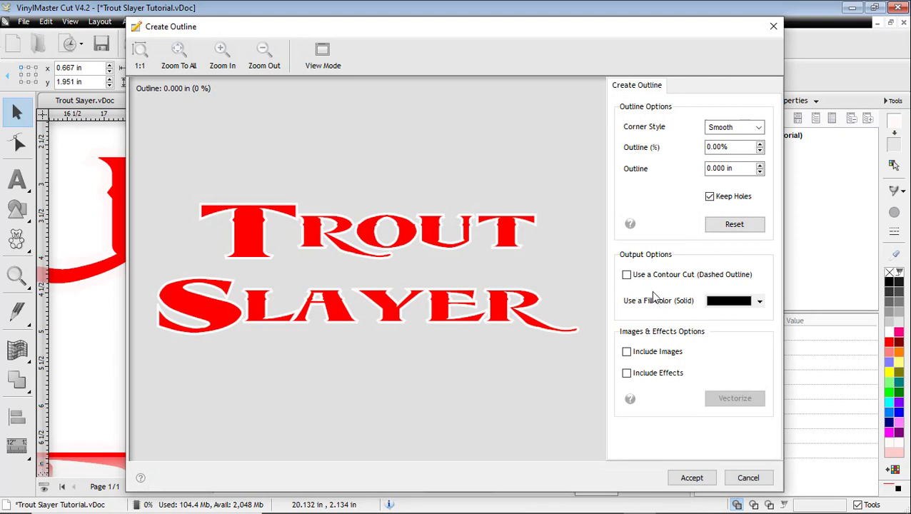
click(719, 129)
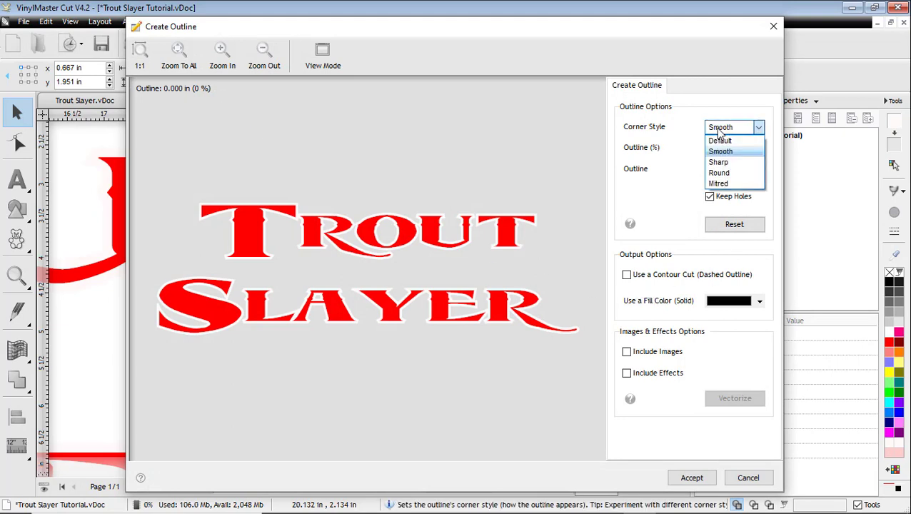
click(719, 162)
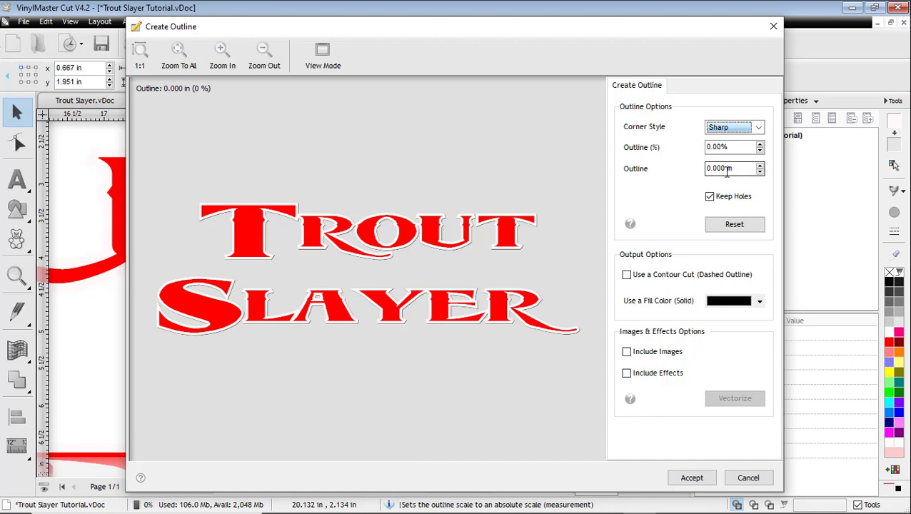
drag(725, 168, 683, 180)
text(1)
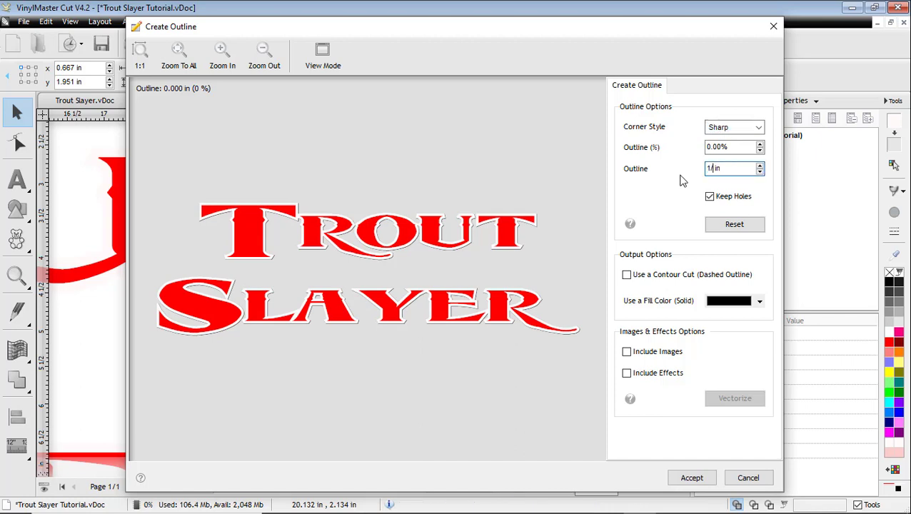
text(/8)
key(Return)
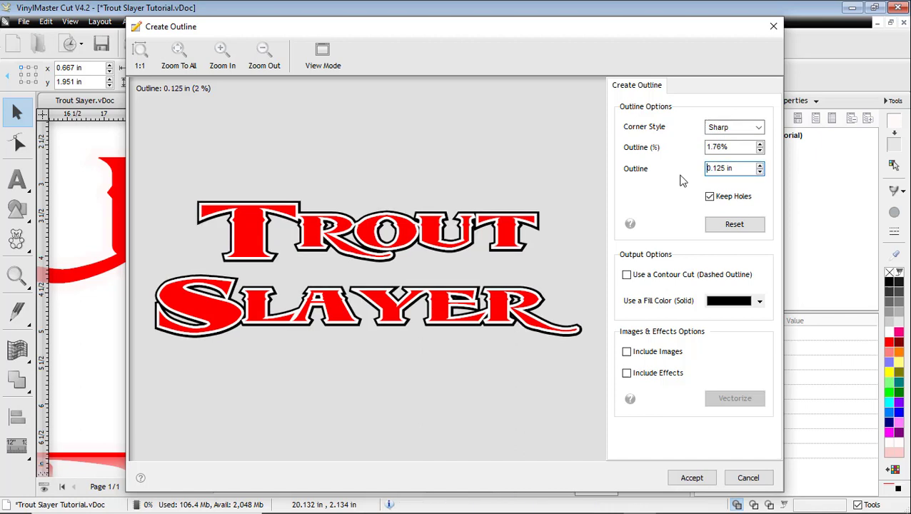
- Accept the black 0.125 in outline, then switch to the Trout Slayer.vDoc reference design
click(694, 478)
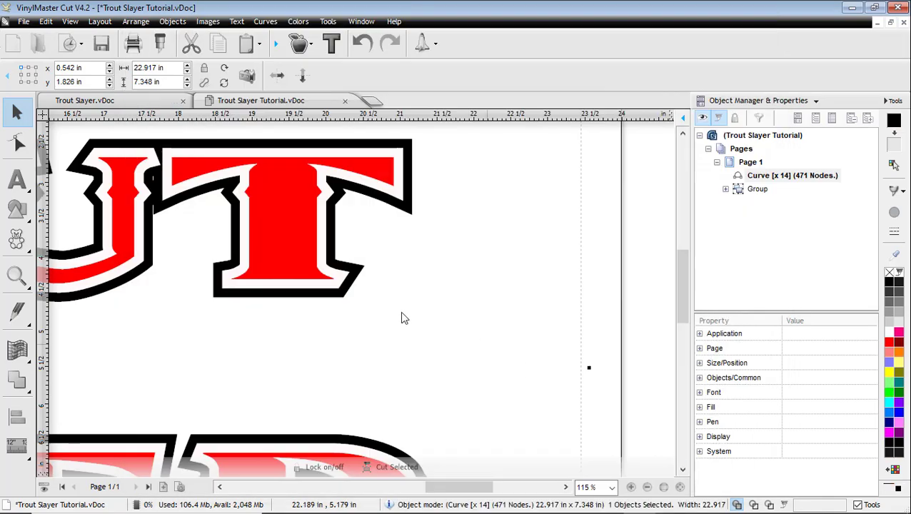
scroll(360, 301, down, 3)
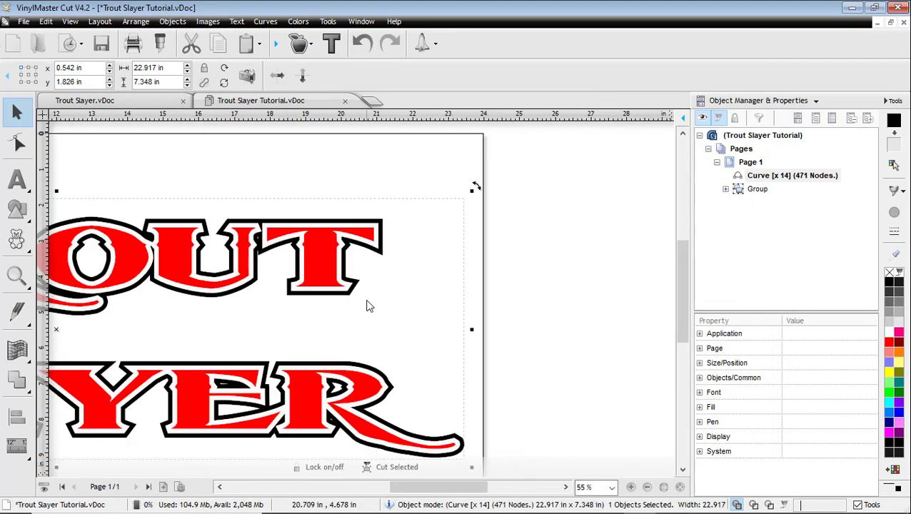
scroll(361, 307, down, 3)
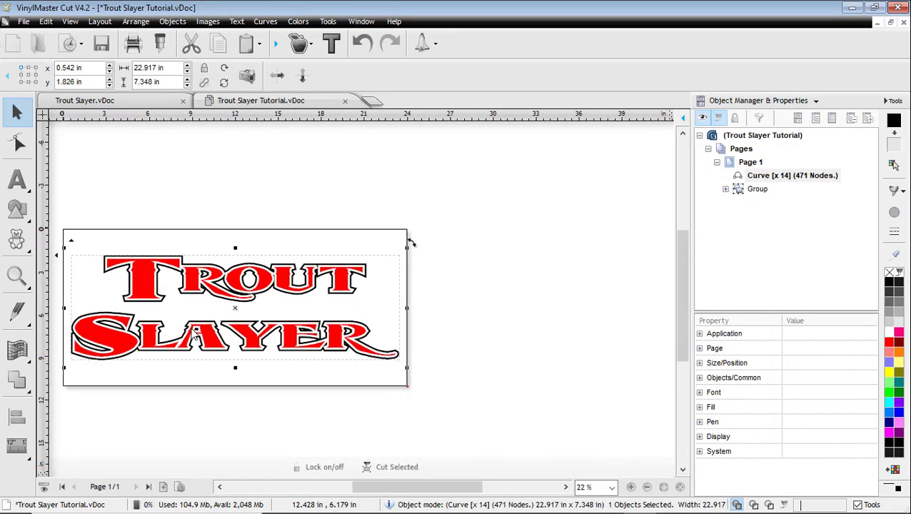
scroll(197, 330, down, 2)
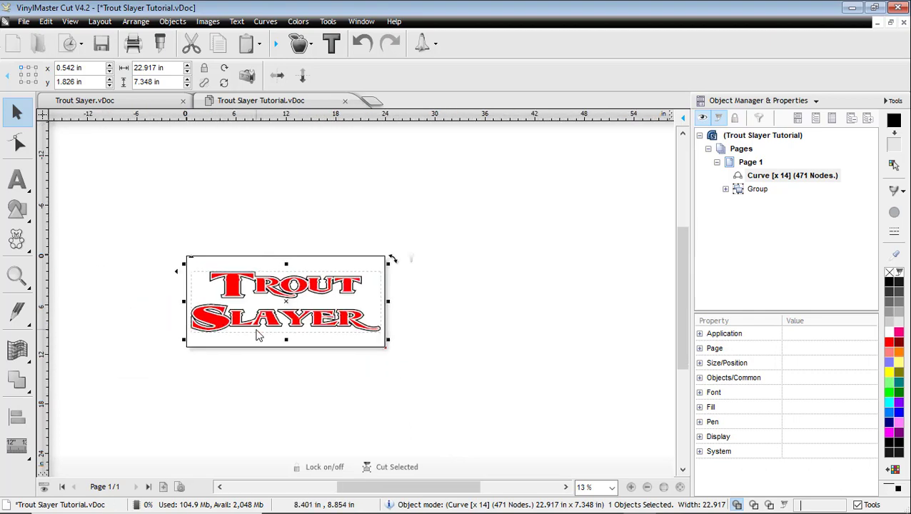
scroll(332, 336, down, 3)
scroll(321, 316, up, 2)
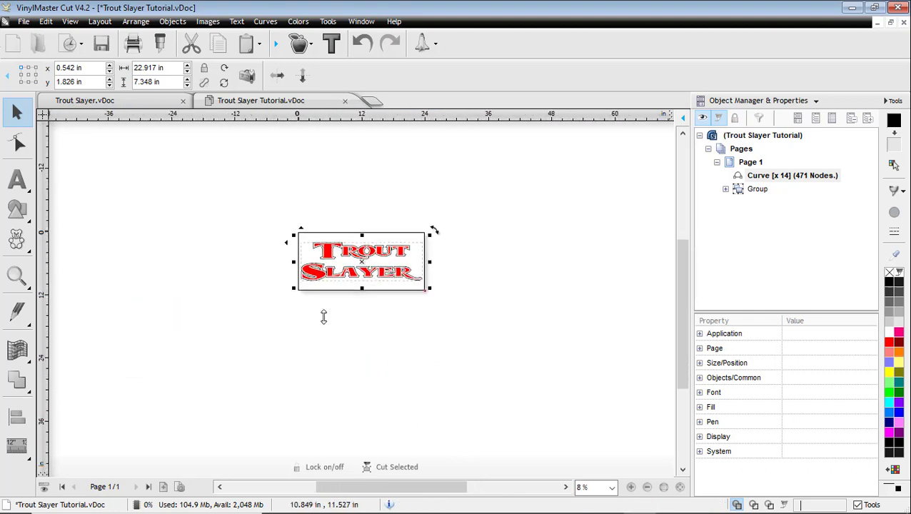
scroll(363, 278, up, 4)
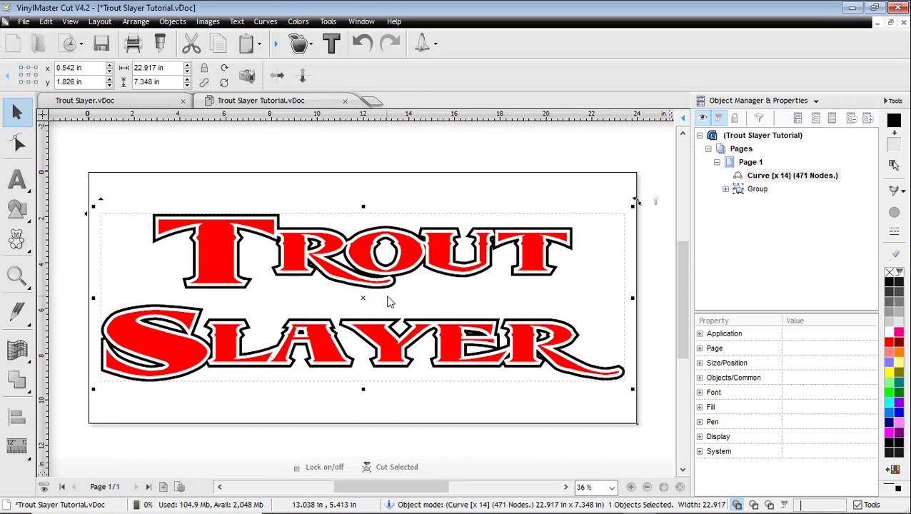
click(122, 100)
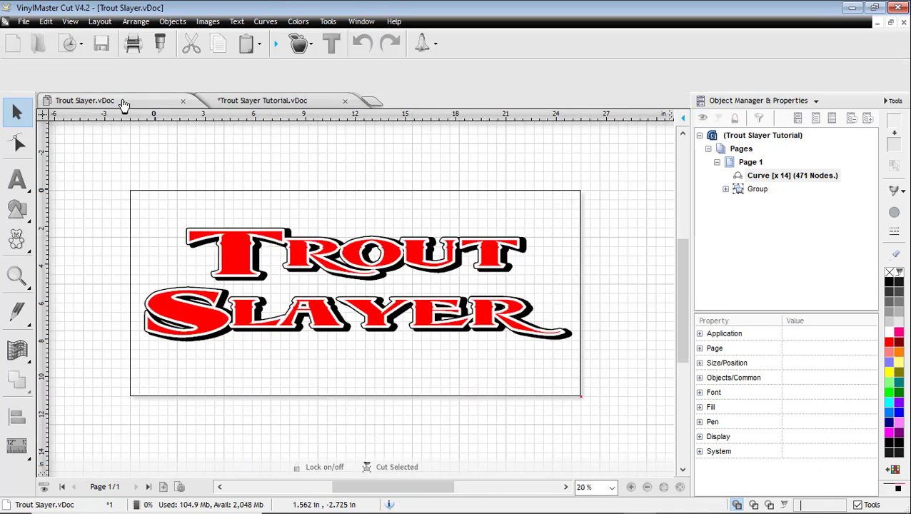
- Back in the tutorial, add a 1/16 in sharp-cornered outline around the whole design
click(247, 101)
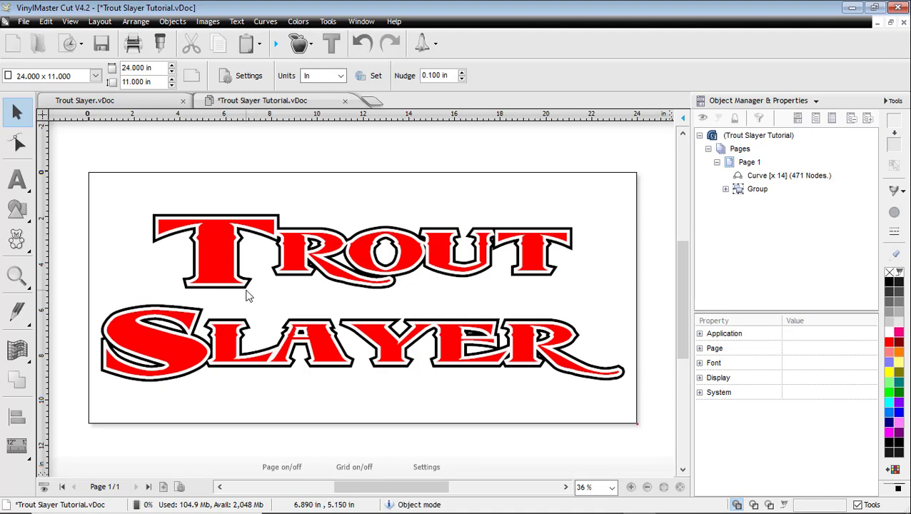
key(ctrl+a)
click(173, 22)
click(207, 90)
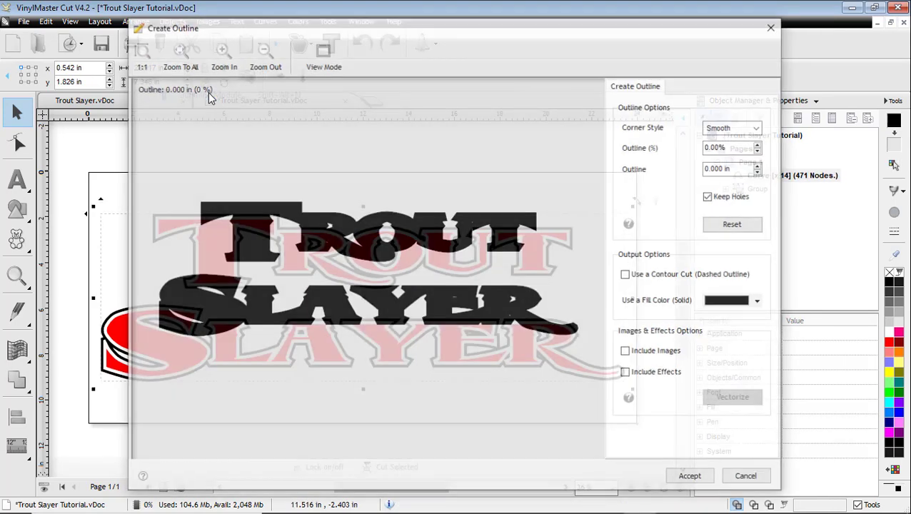
click(731, 129)
click(718, 162)
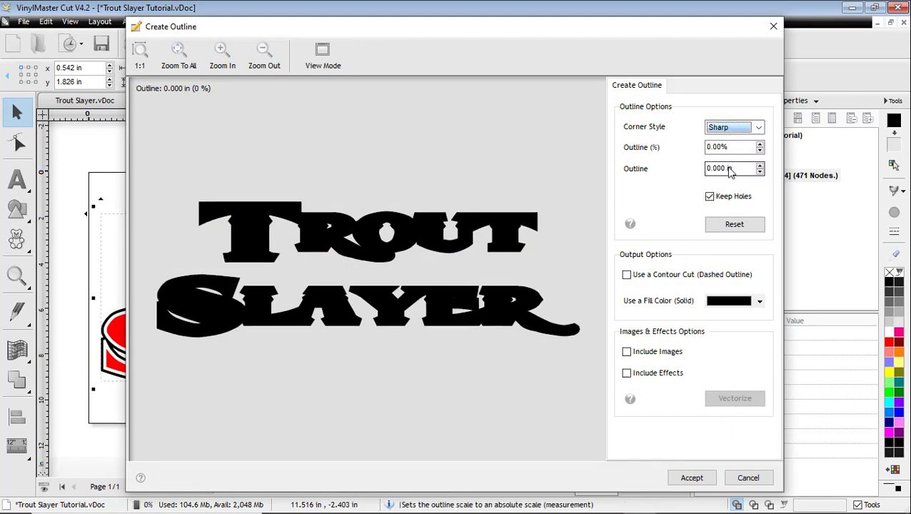
drag(724, 169, 694, 168)
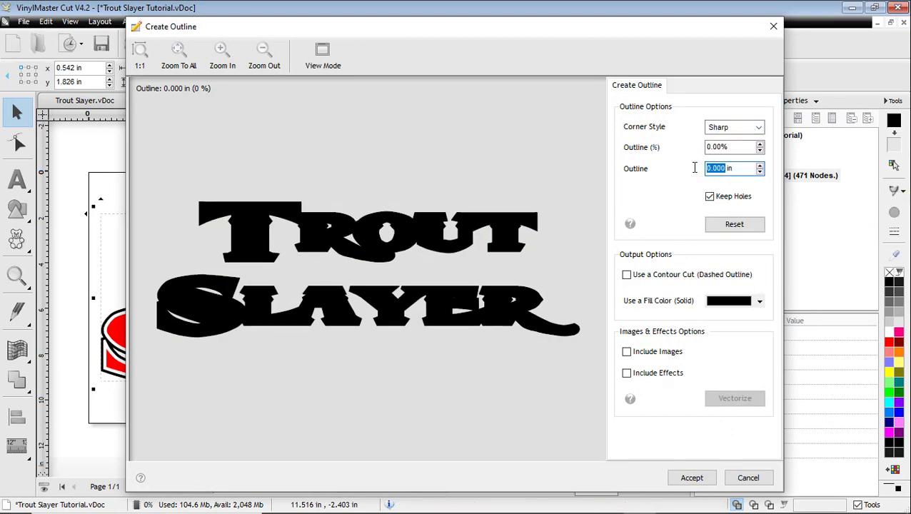
text(1/16)
key(Return)
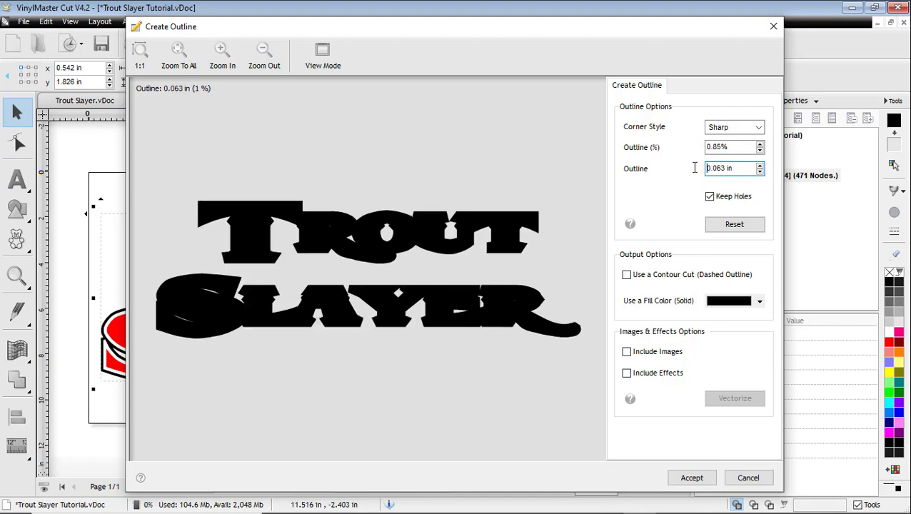
click(675, 478)
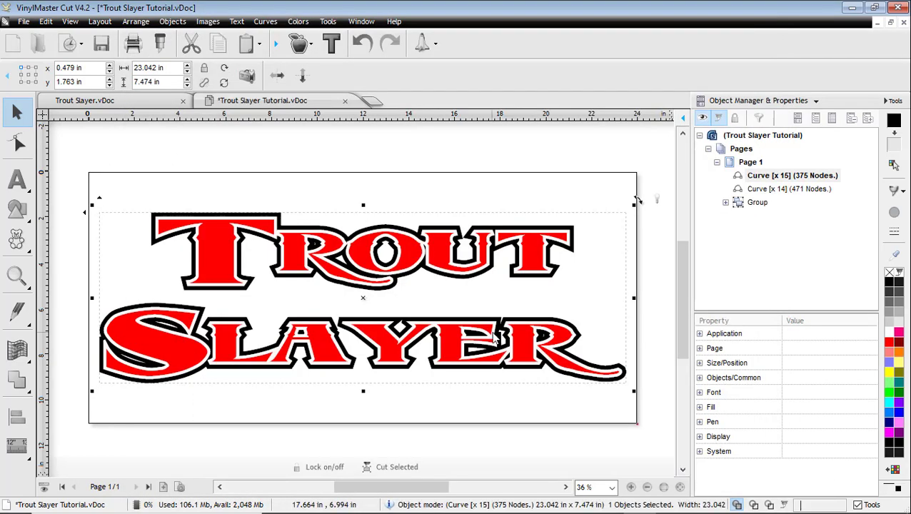
- Nudge the new outline right and down into a drop shadow, checking it against the reference
key(Right)
key(Down)
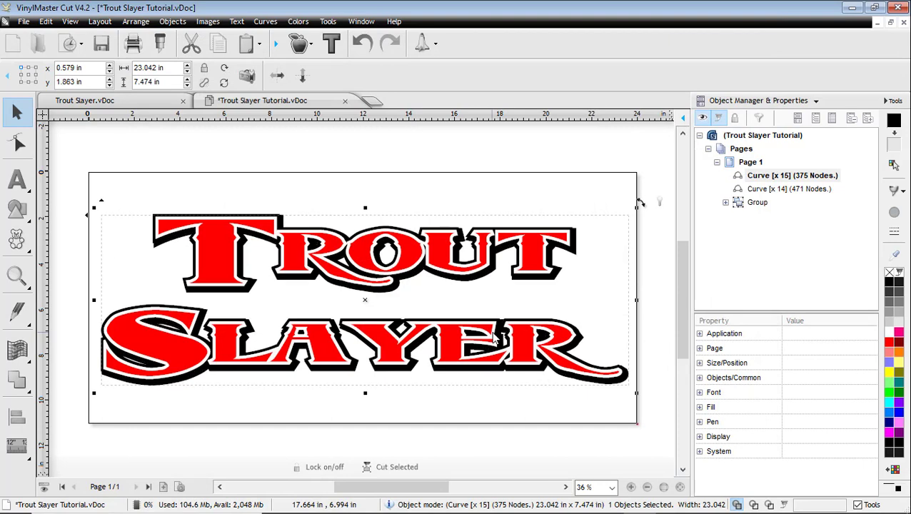
key(Right)
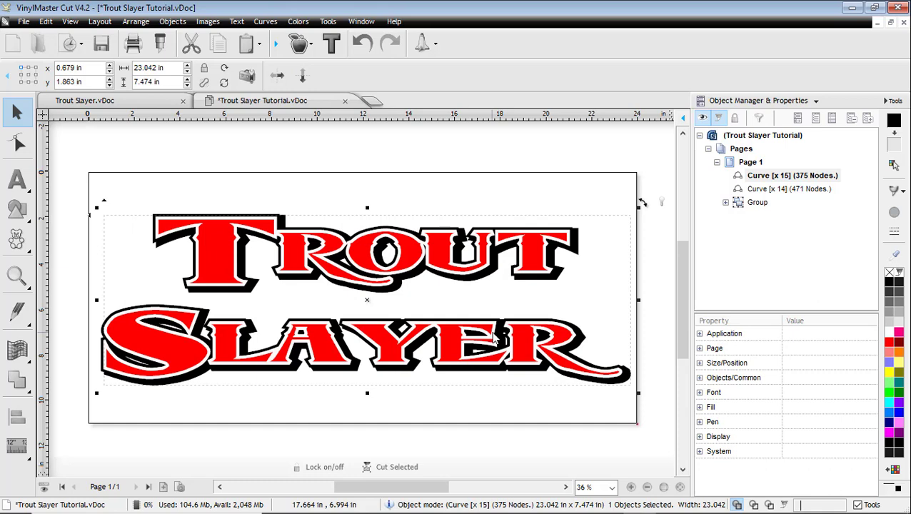
key(Up)
key(Left)
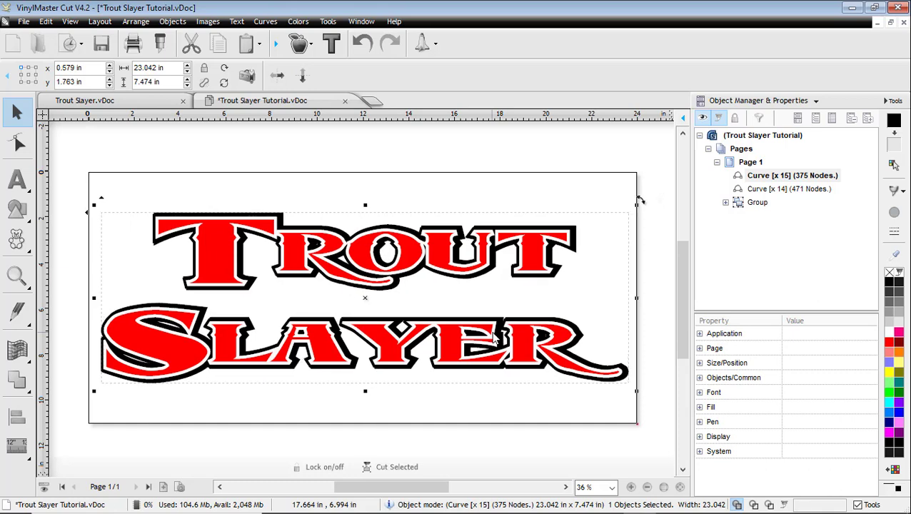
key(Down)
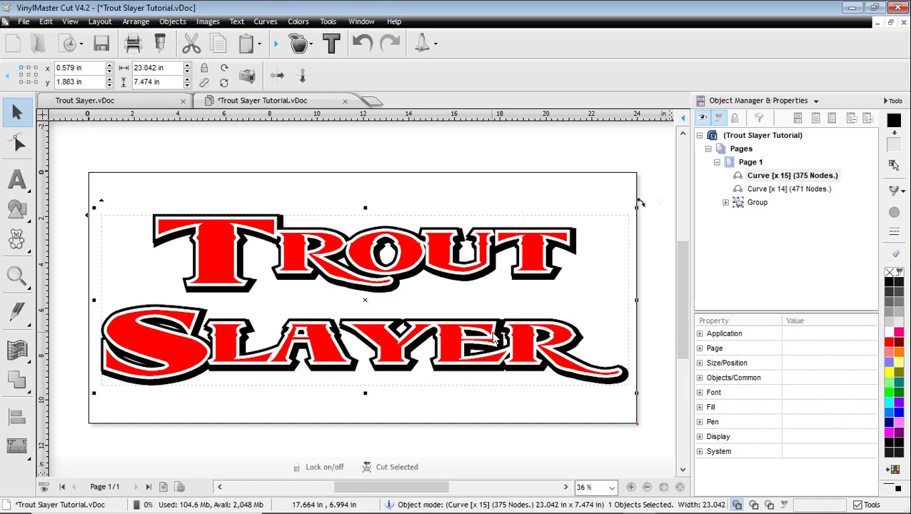
key(Right)
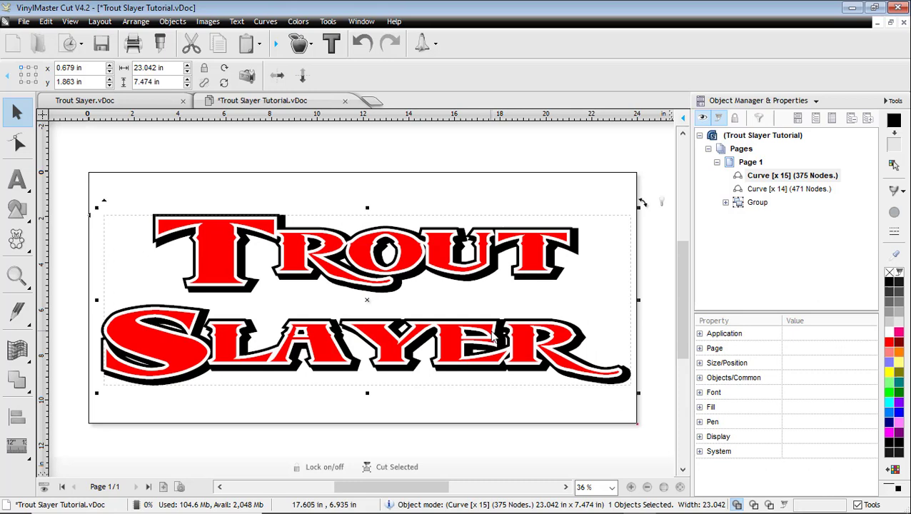
click(169, 102)
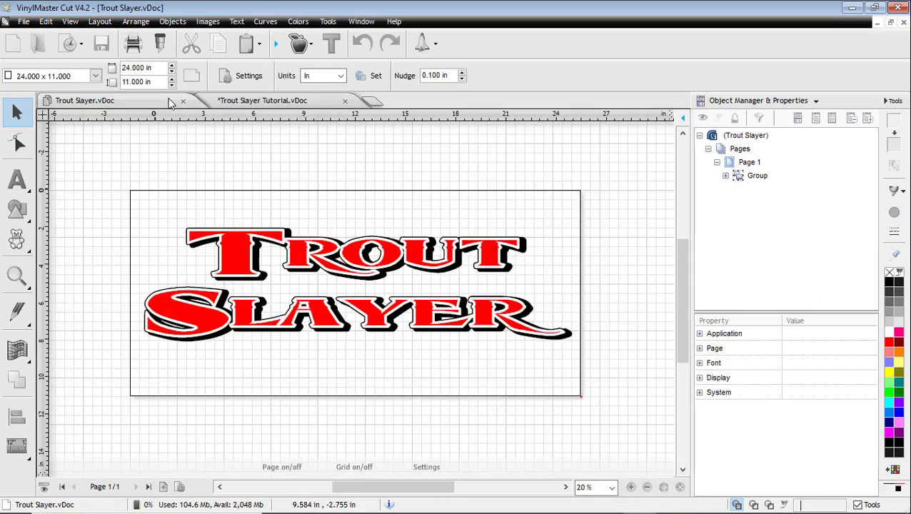
click(252, 103)
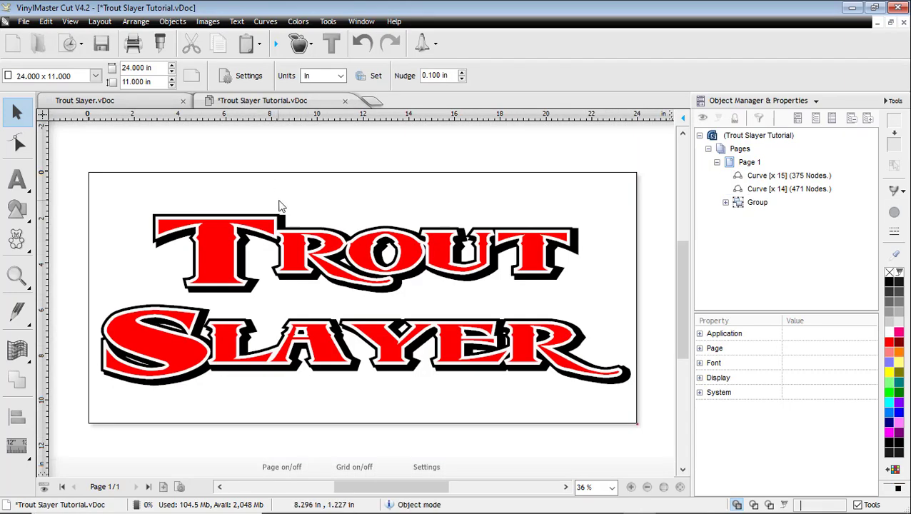